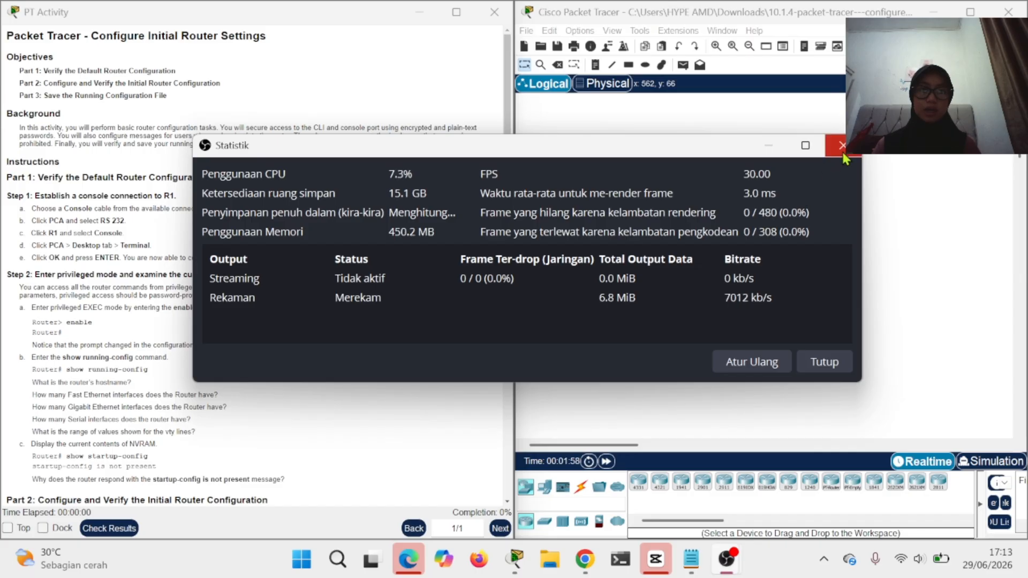
- Run a Console cable from PCA's RS 232 port to R1's Console port
click(842, 146)
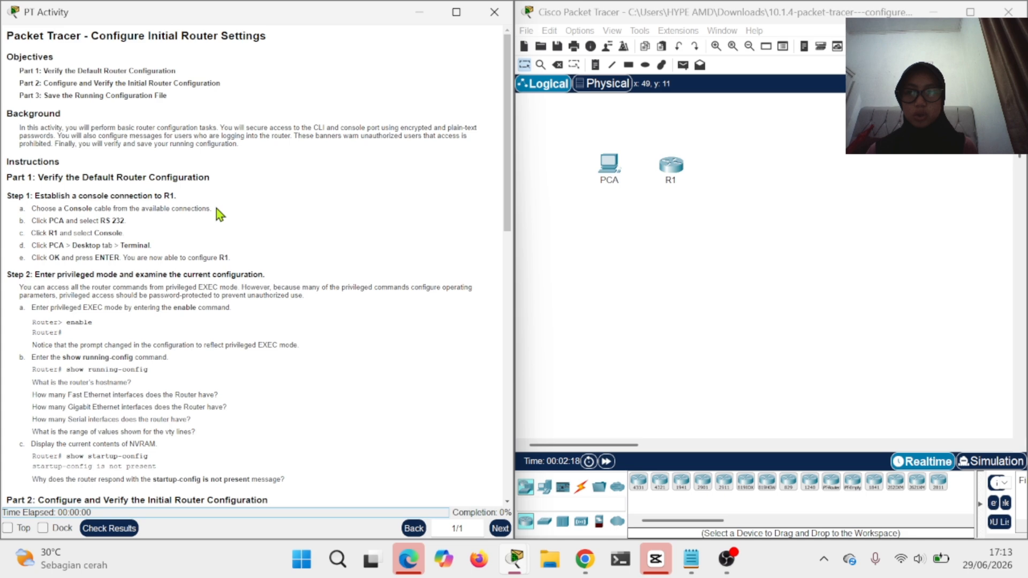
scroll(217, 209, down, 2)
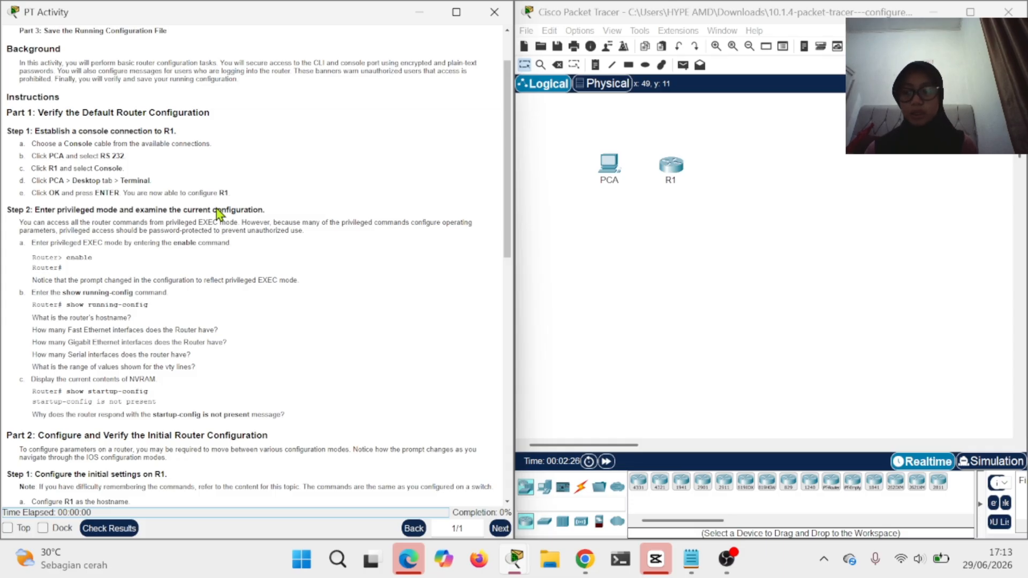
click(582, 489)
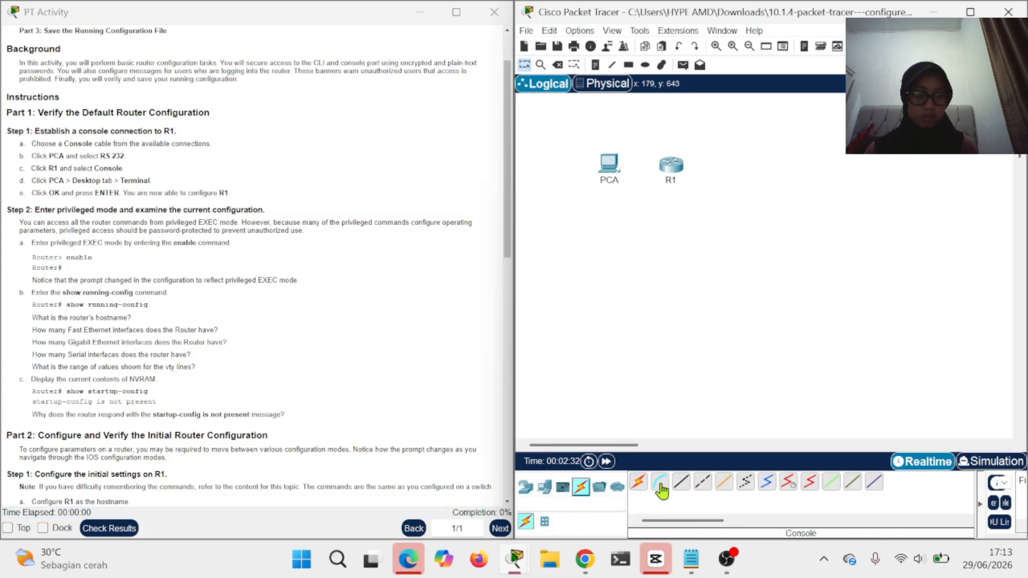
click(661, 484)
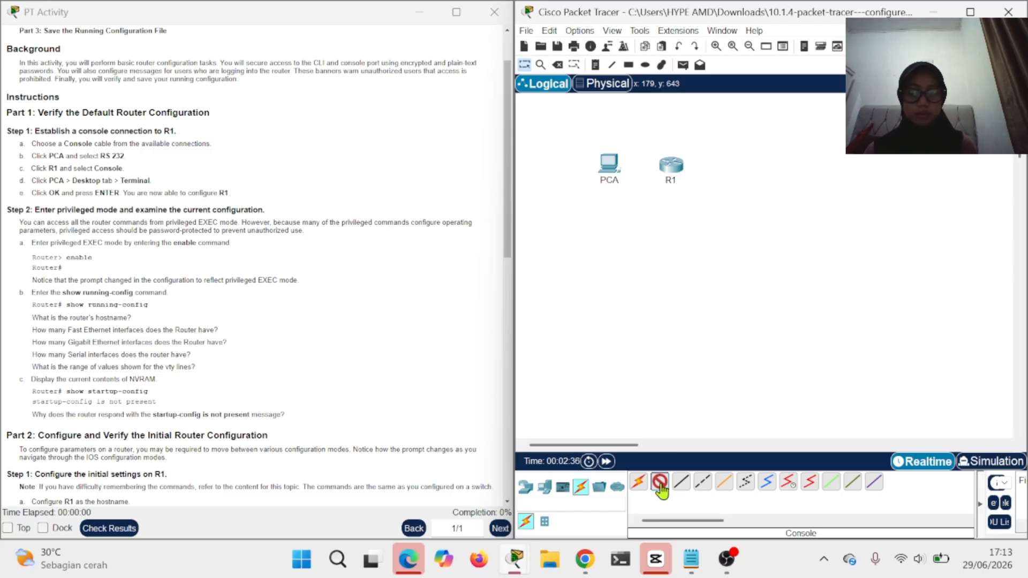
click(609, 174)
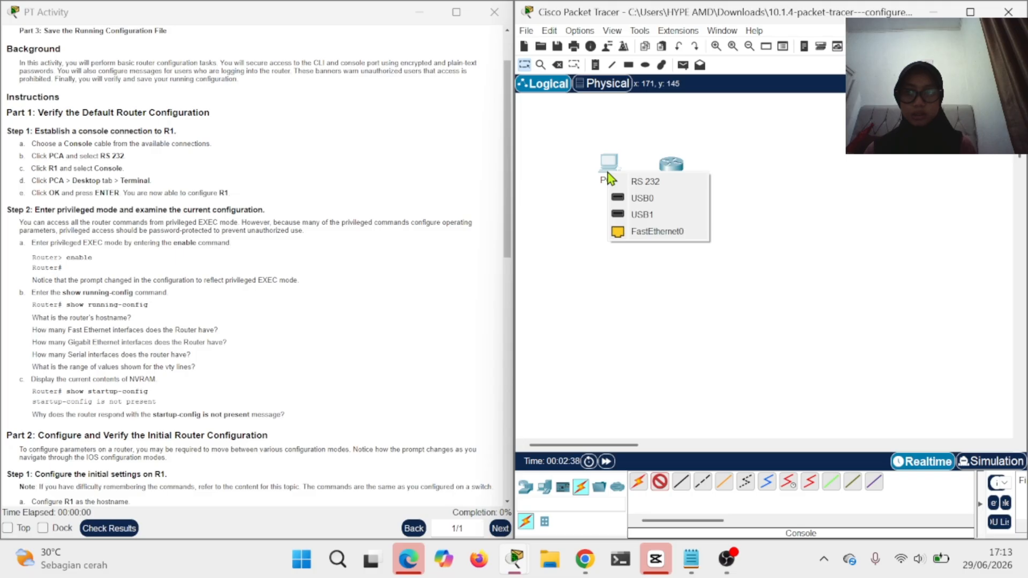
click(629, 182)
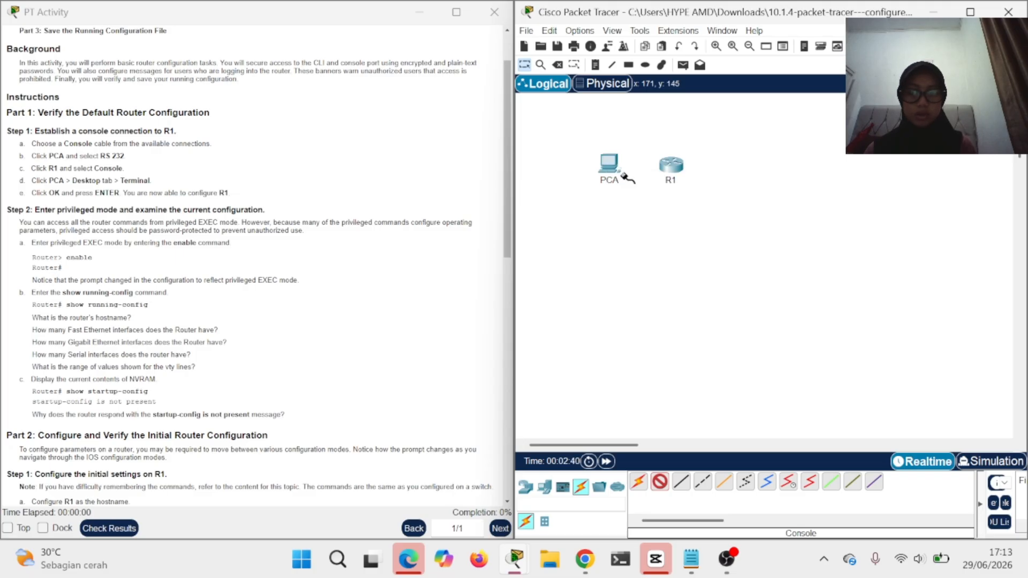
click(677, 169)
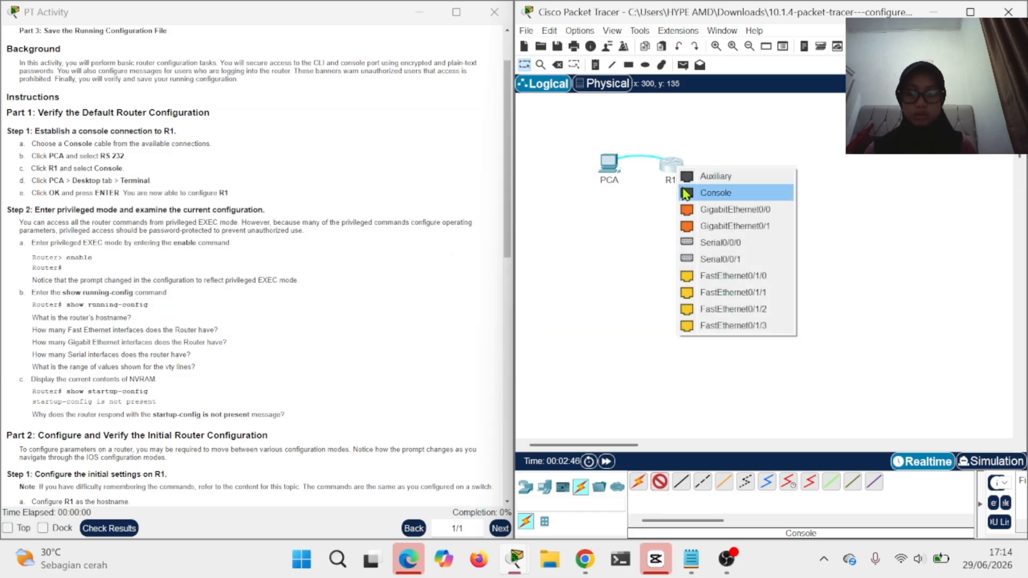
click(684, 192)
- Open PCA's Desktop Terminal with default settings and bring up R1's Router> prompt
click(613, 168)
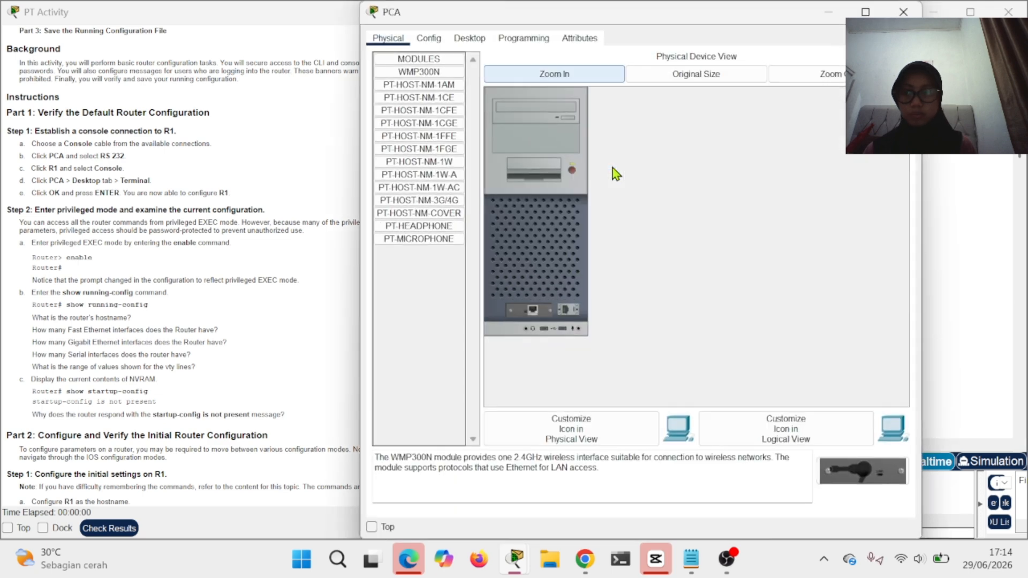
click(472, 42)
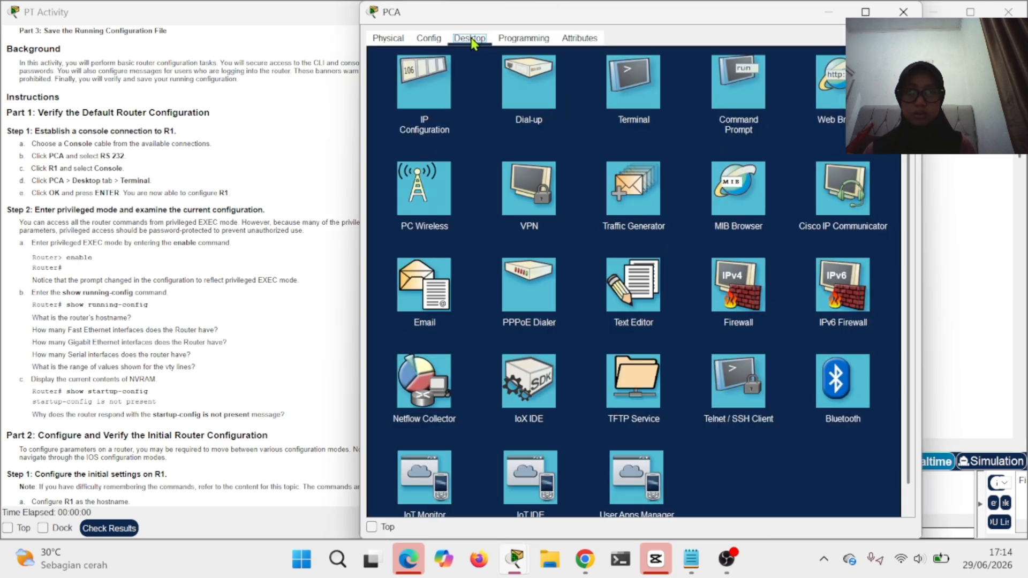
click(630, 106)
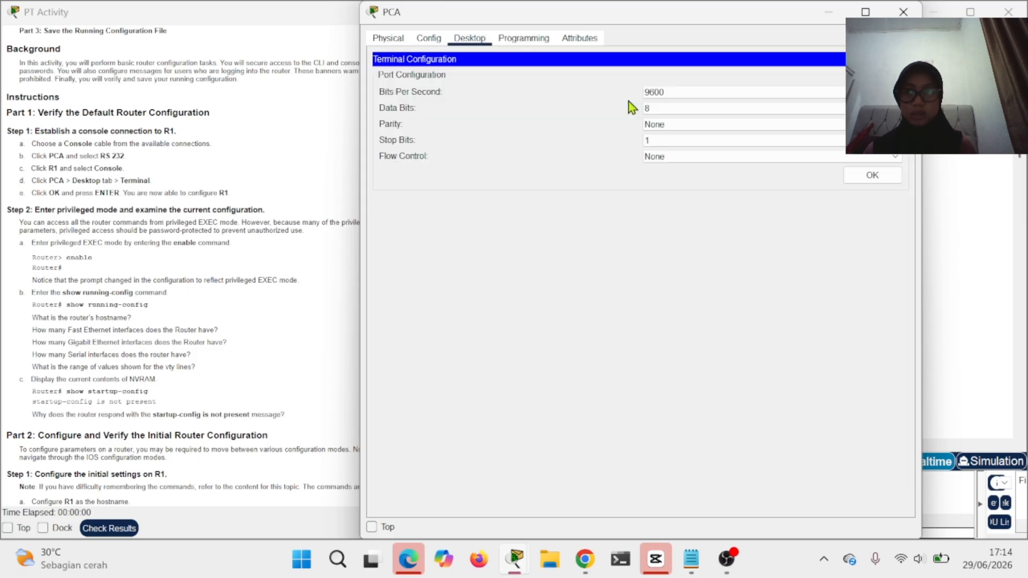
click(873, 176)
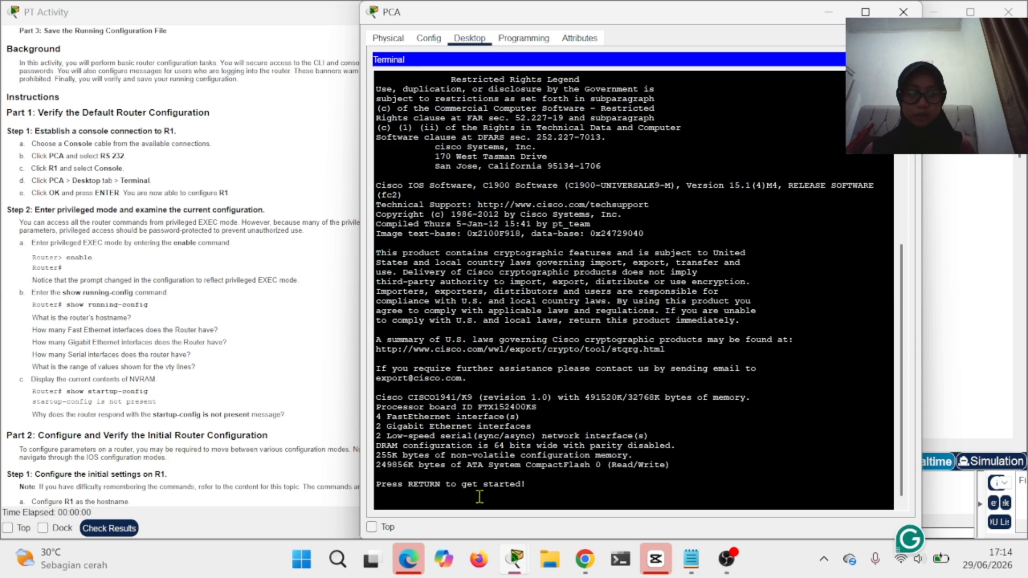
key(Return)
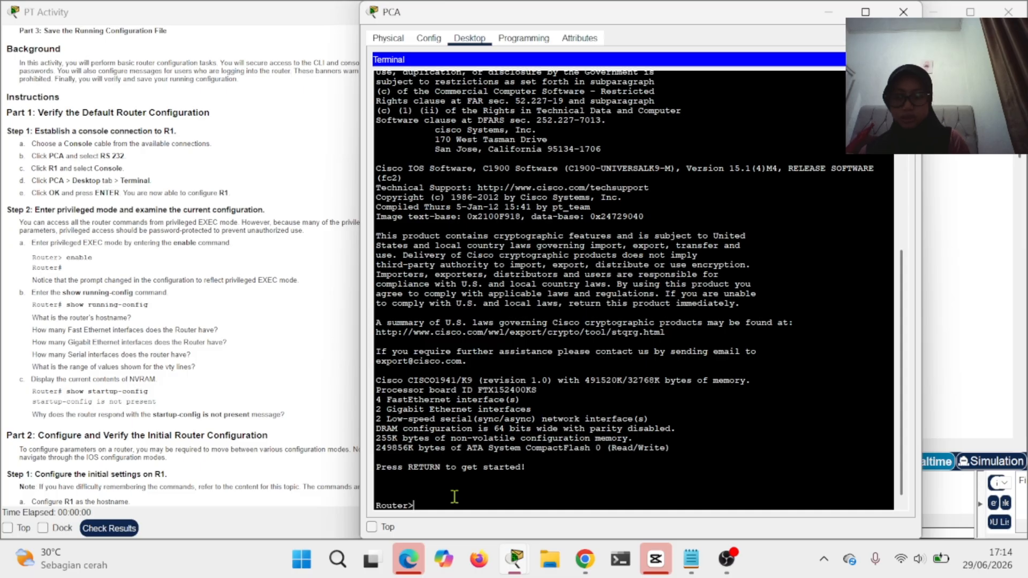
- Enter privileged EXEC mode with enable, then type show running-config at Router#
text(enable)
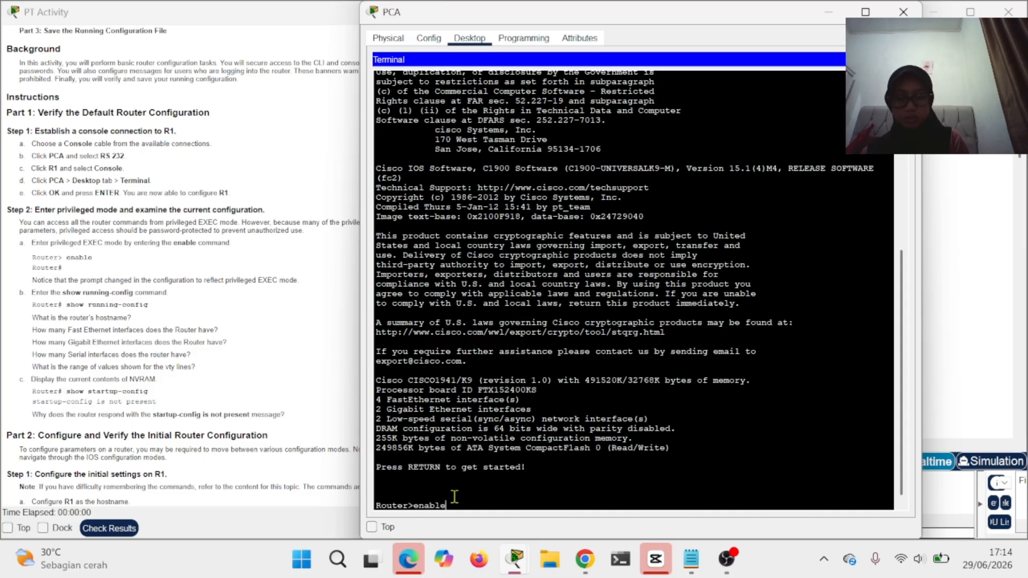
key(Return)
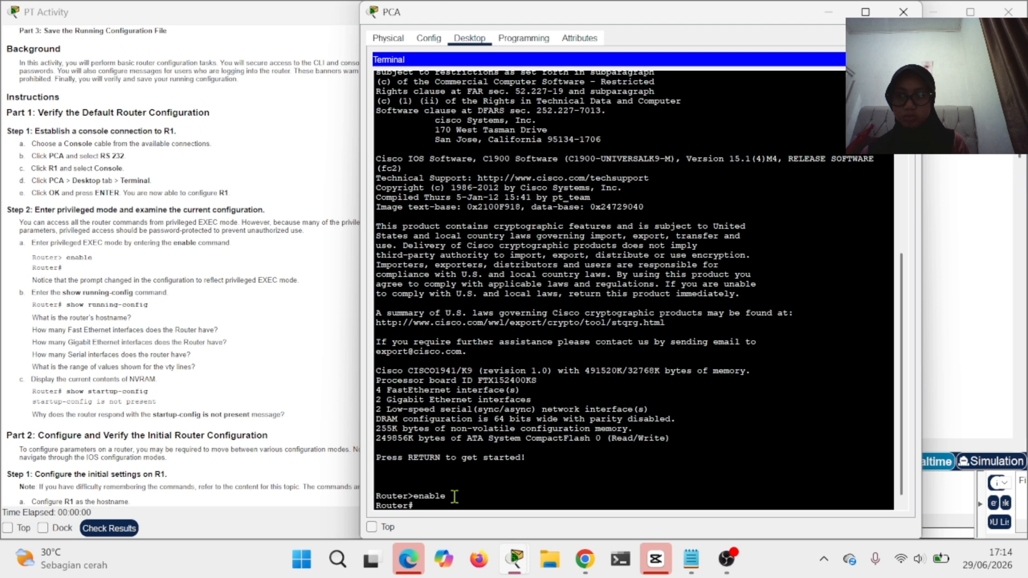
double_click(72, 293)
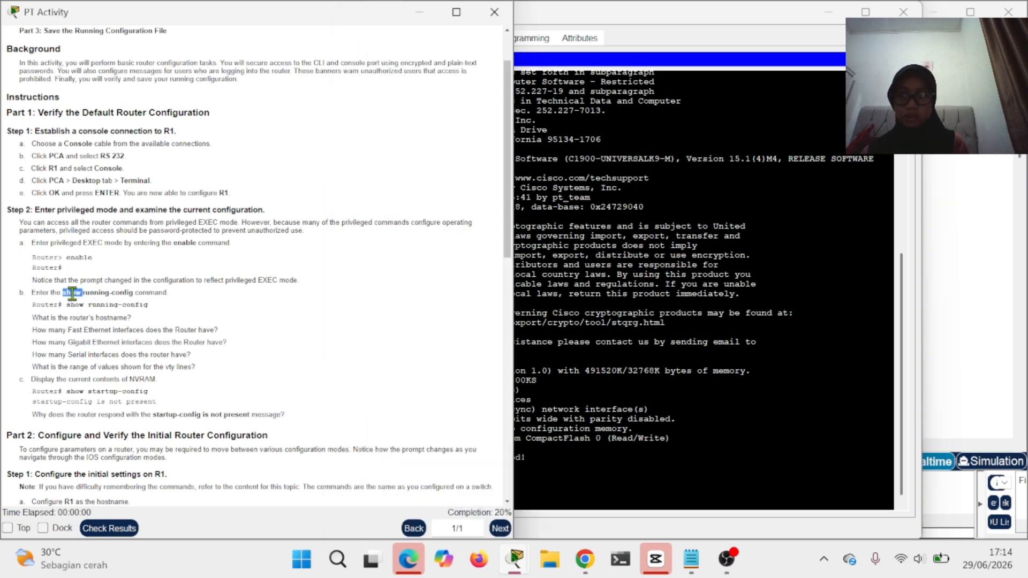
click(618, 453)
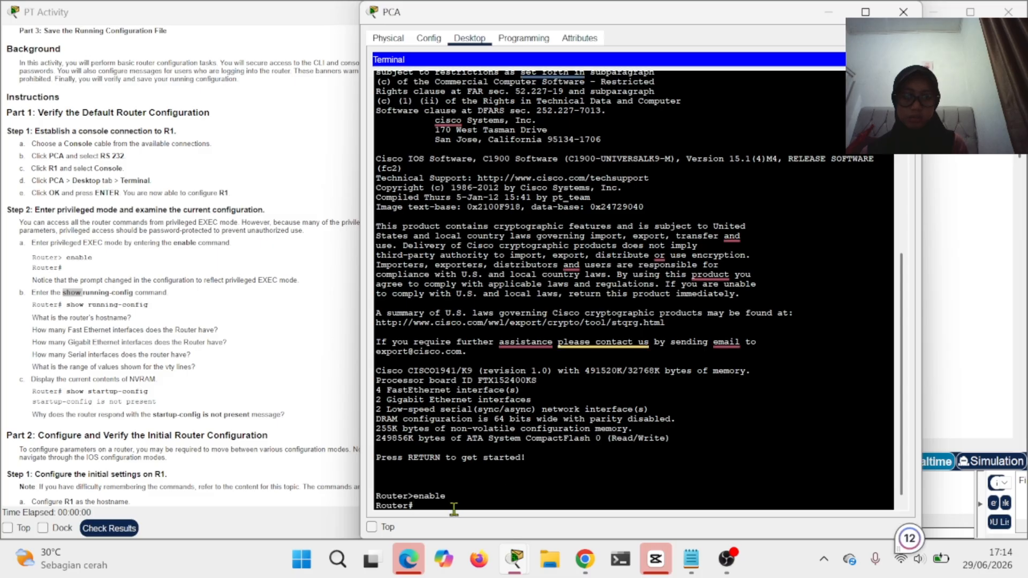
text(sho)
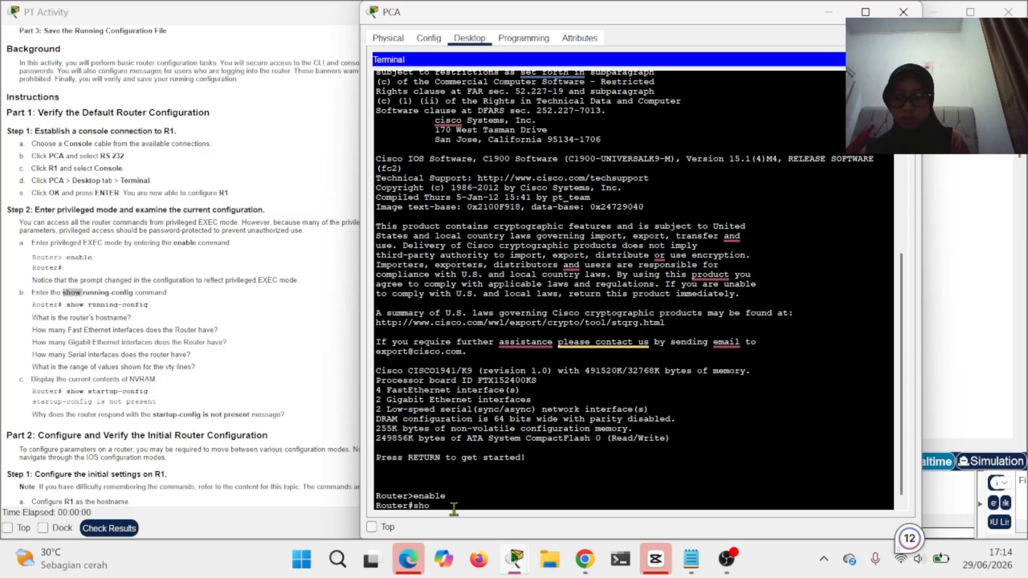
text(w running)
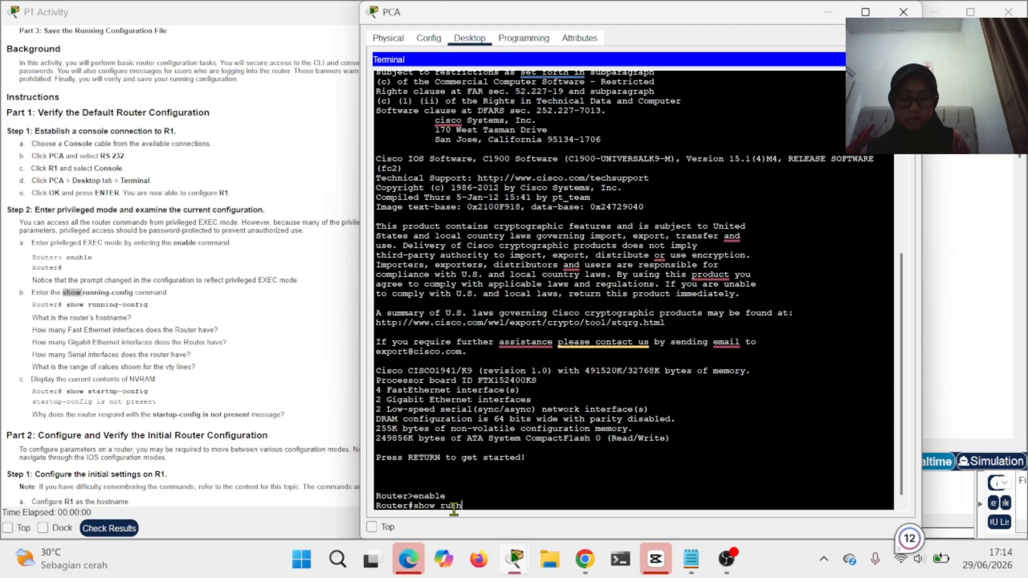
text(-con)
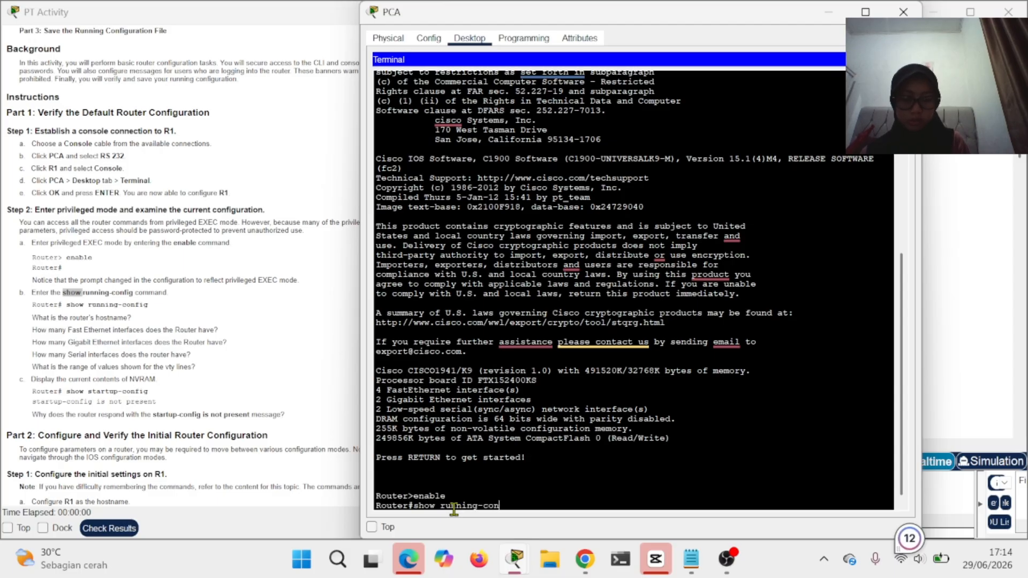
text(fig)
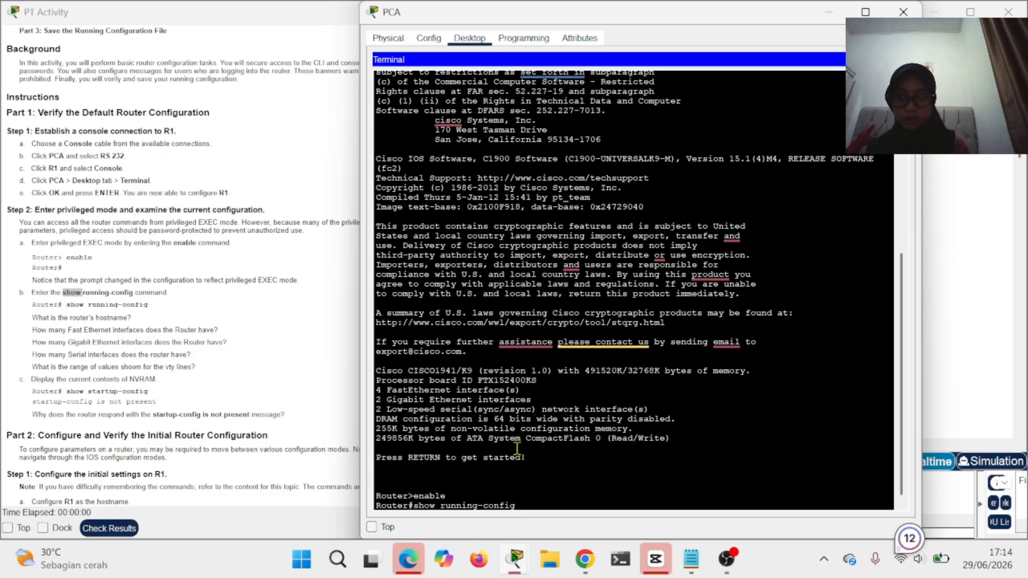
- Run show running-config and dismiss the OneDrive storage notification
key(Return)
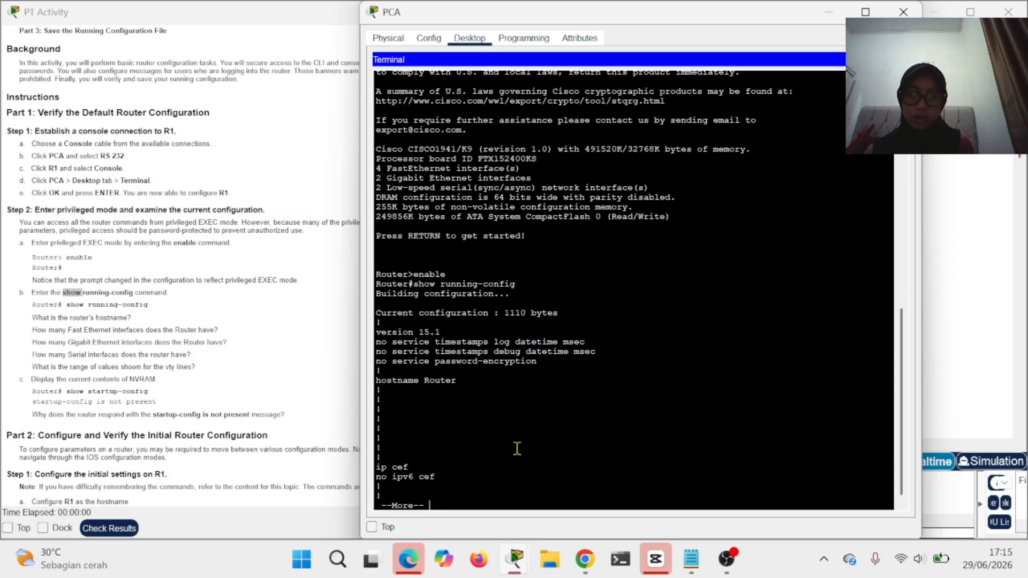
key(Return)
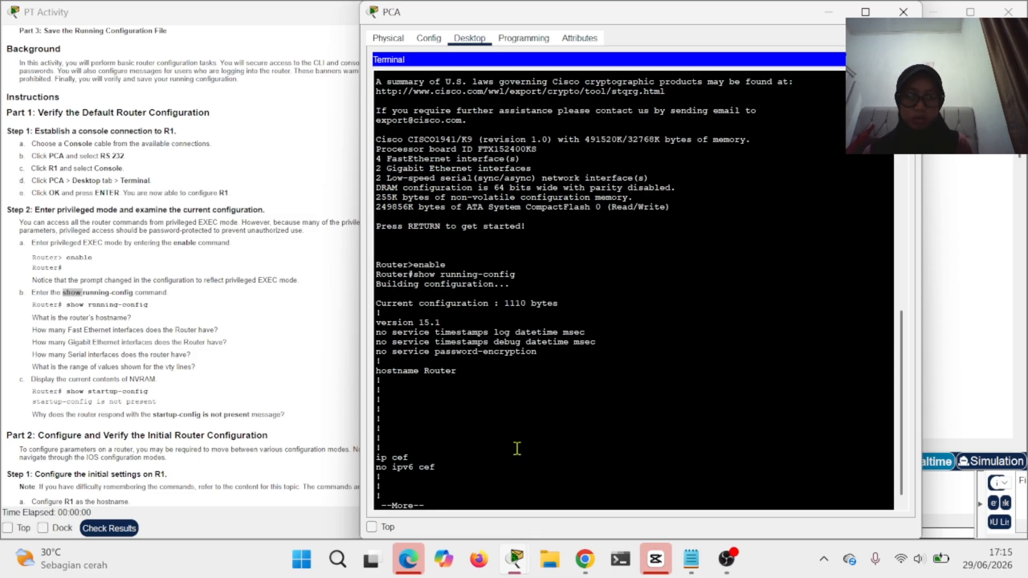
key(Return)
key(Return)
key(Return)
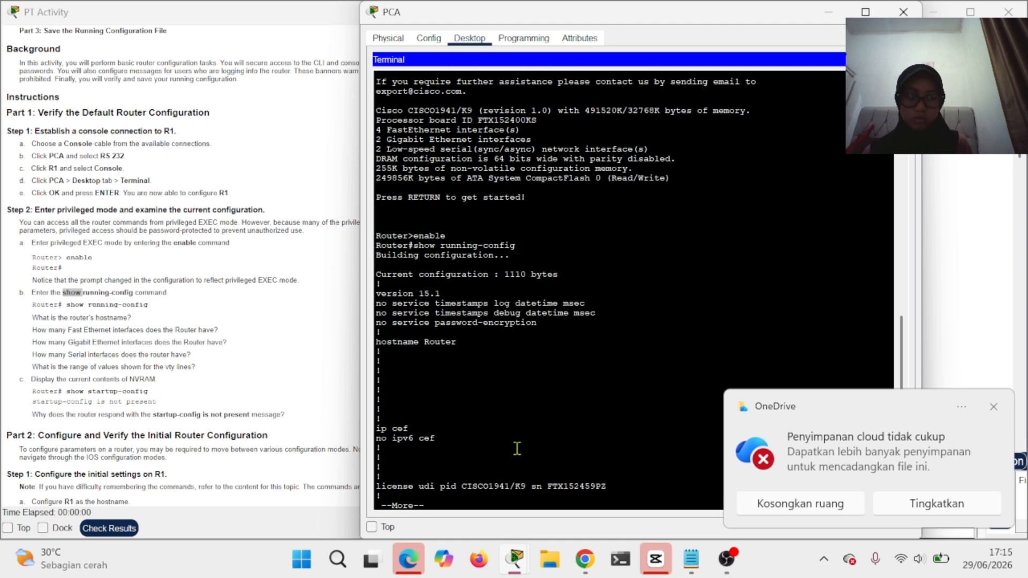
click(993, 406)
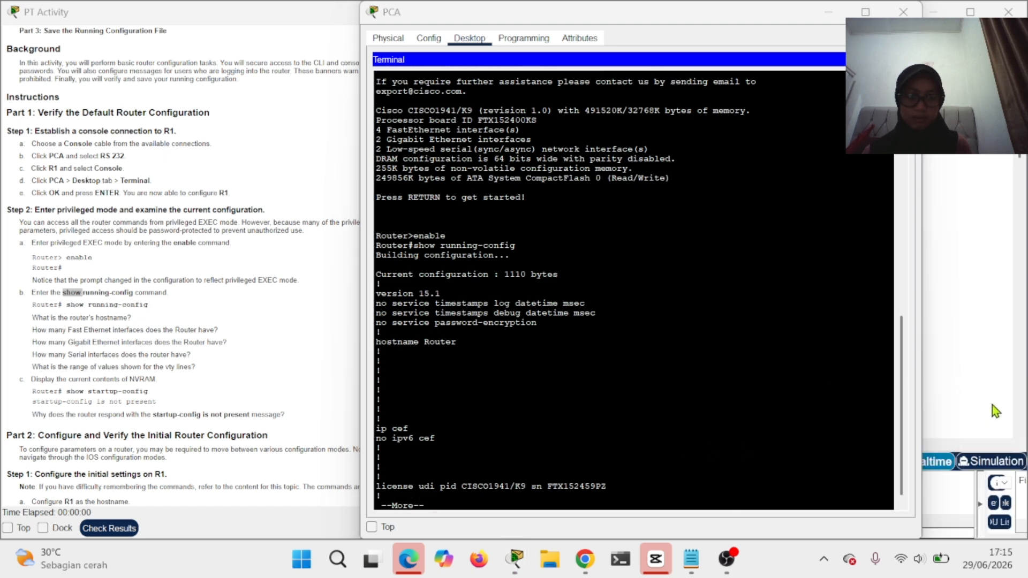
click(553, 481)
- Page the output past spanning-tree to the GigabitEthernet, Serial and FastEthernet0/1/0 interface blocks
key(Return)
key(Return)
key(Return)
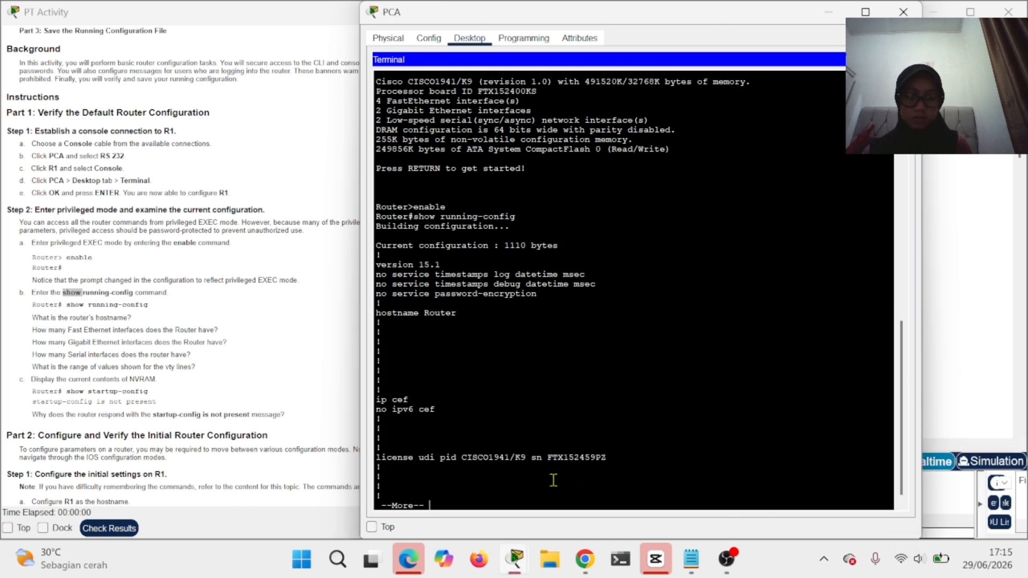
key(Return)
key(Return)
key(Return)
key(Return)
key(Return)
key(Return)
key(Return)
key(Return)
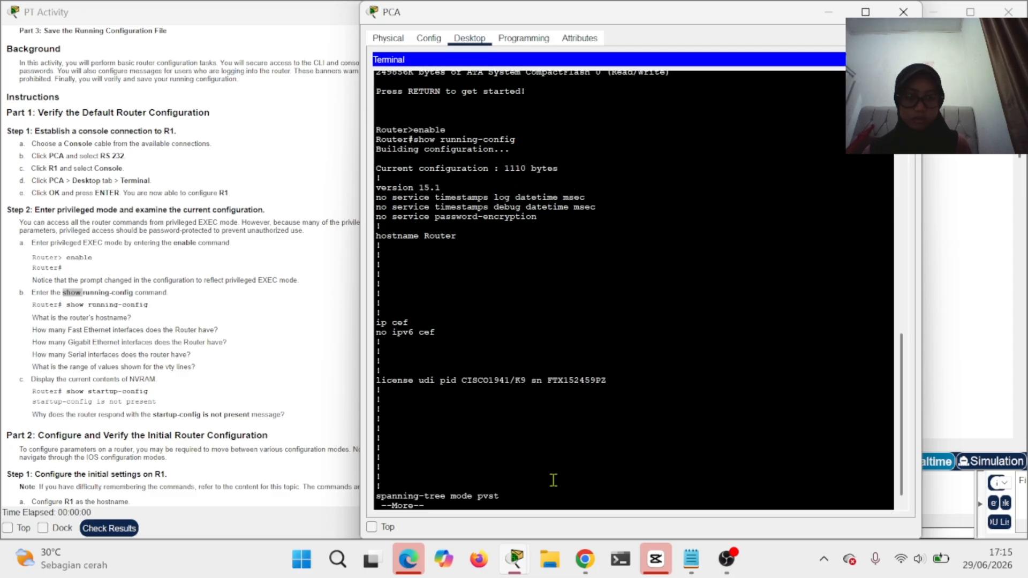
key(Return)
key(Return)
key(Return)
key(Return)
key(Return)
key(Return)
key(Return)
key(Return)
key(Return)
key(Return)
key(Return)
key(Return)
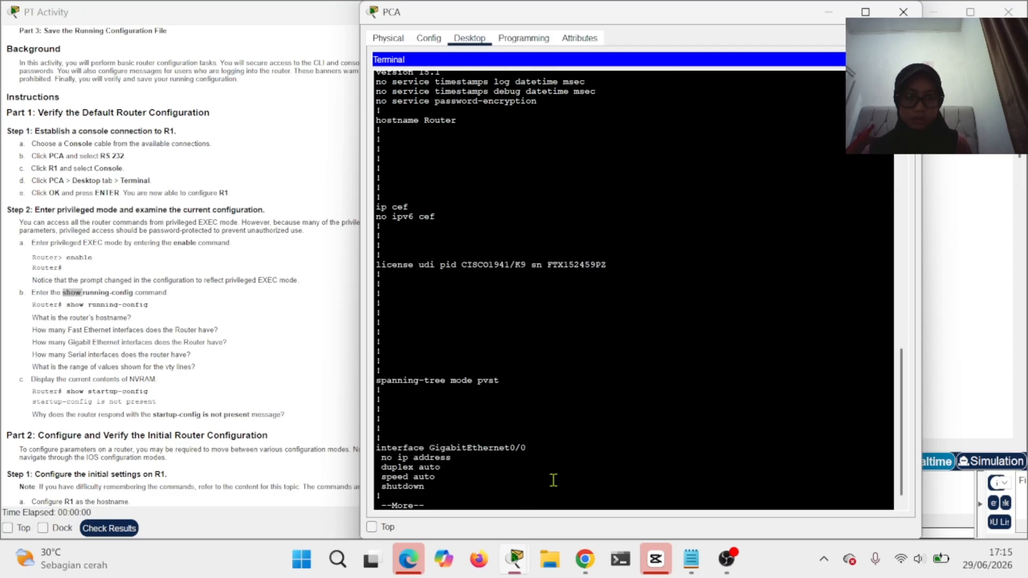
key(Return)
key(Return)
key(Return)
key(Return)
key(Return)
key(Return)
key(Return)
key(Return)
key(Return)
key(Return)
key(Return)
key(Return)
key(Return)
key(Return)
key(Return)
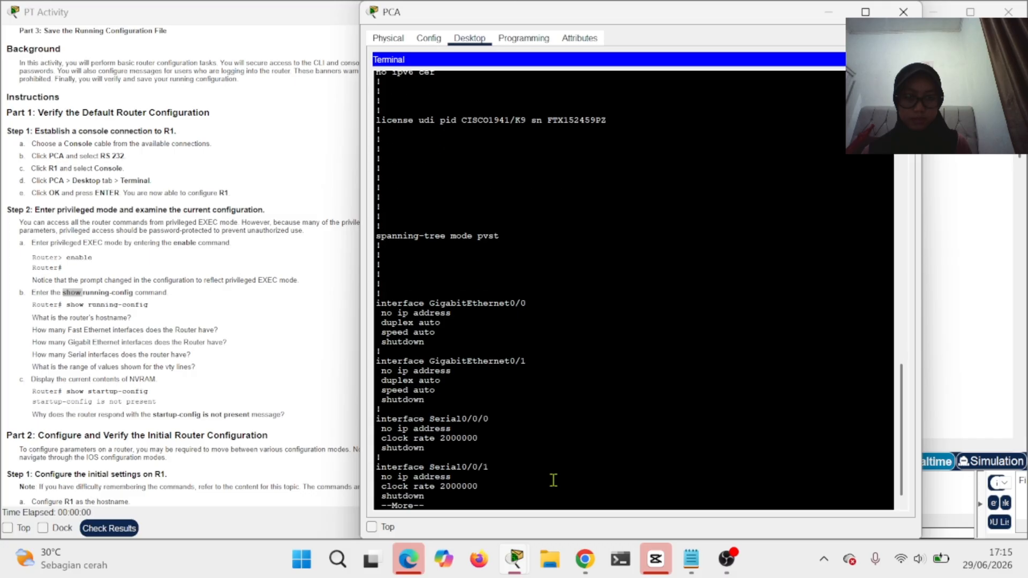
key(Return)
key(Return)
key(Return)
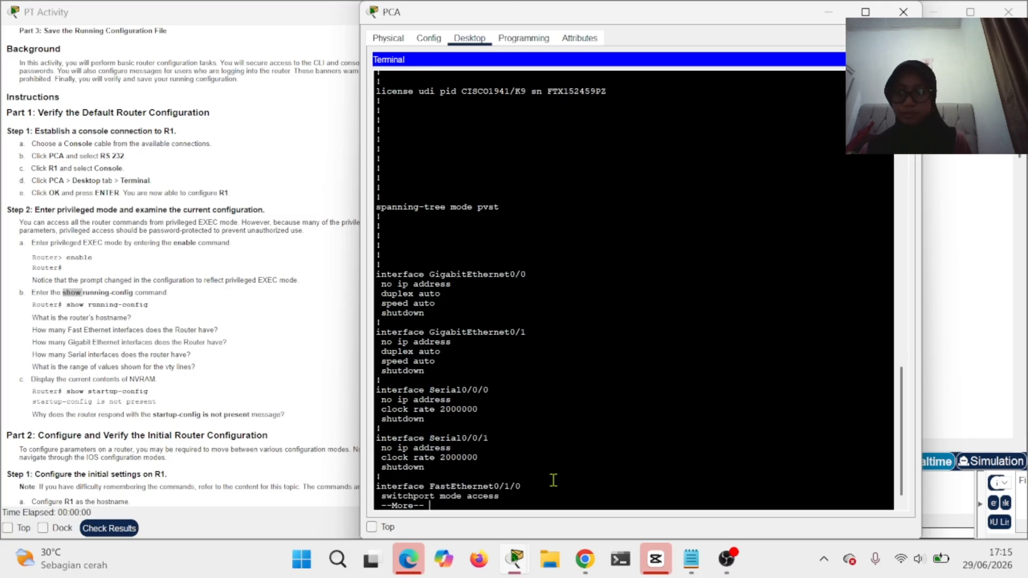
key(Return)
key(Return)
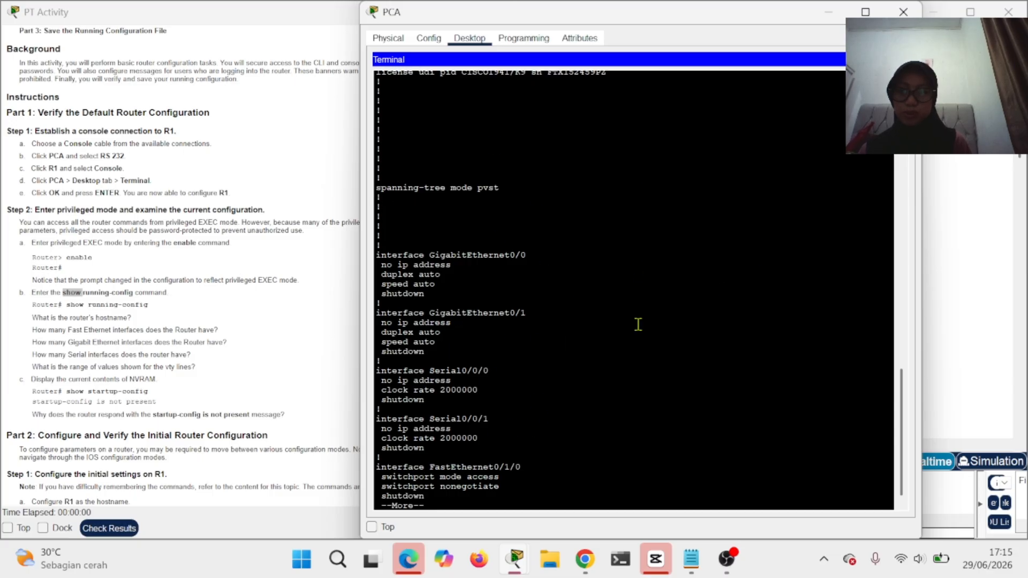
scroll(208, 382, down, 4)
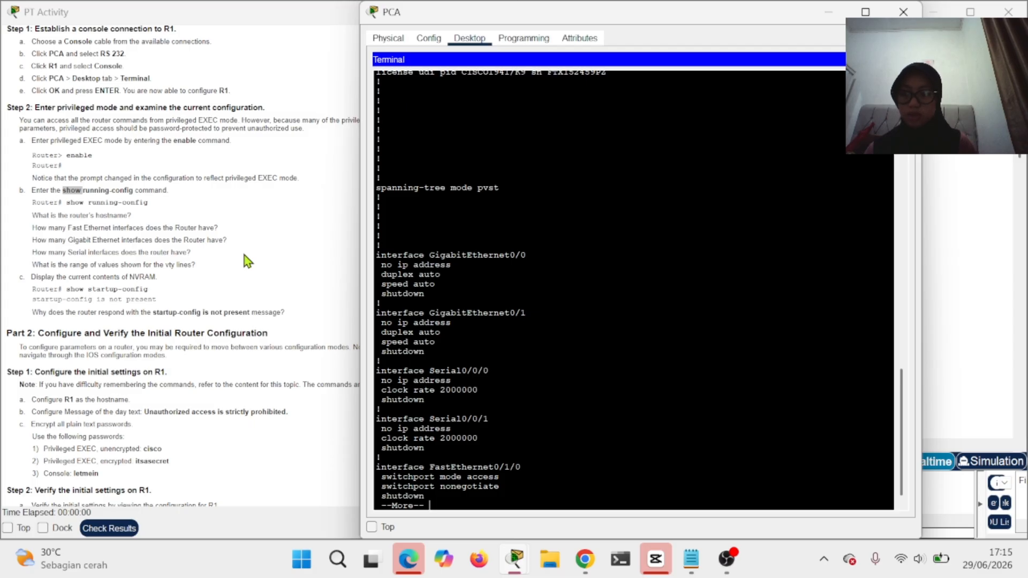
- Scroll back through the listed configuration to review the router's hostname
scroll(543, 254, up, 15)
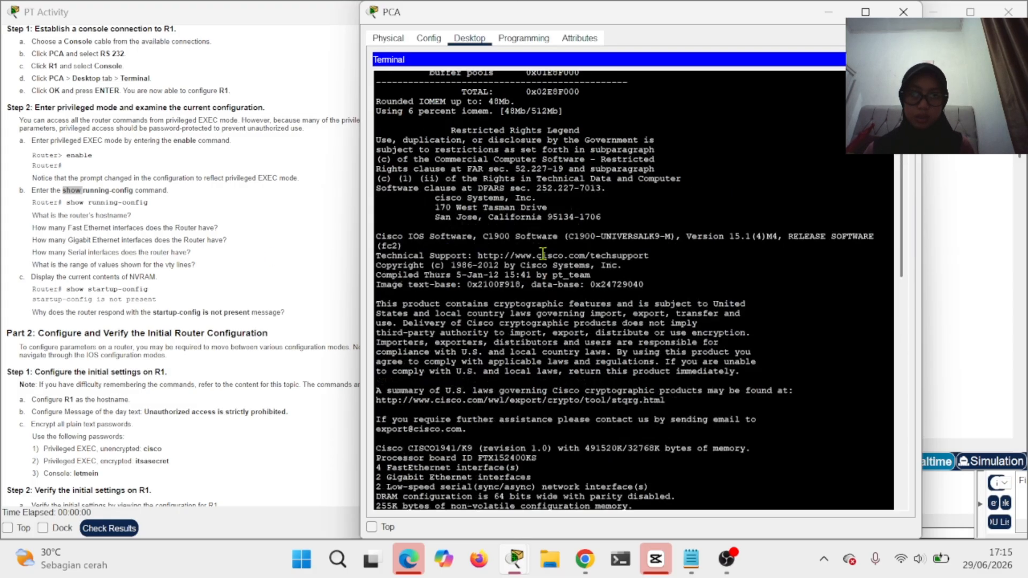
scroll(543, 253, down, 8)
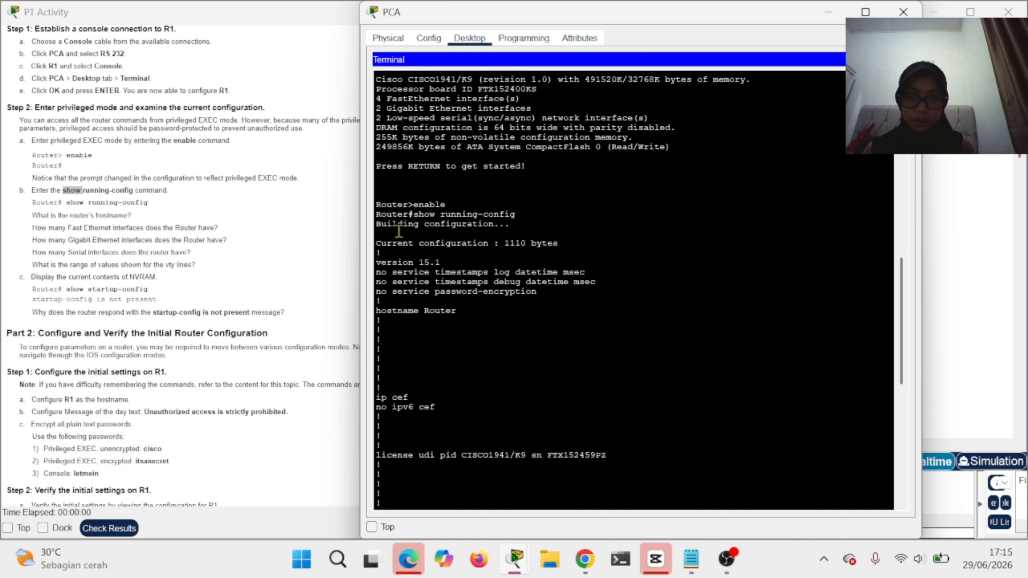
double_click(389, 205)
click(611, 351)
scroll(611, 351, down, 5)
scroll(611, 352, down, 5)
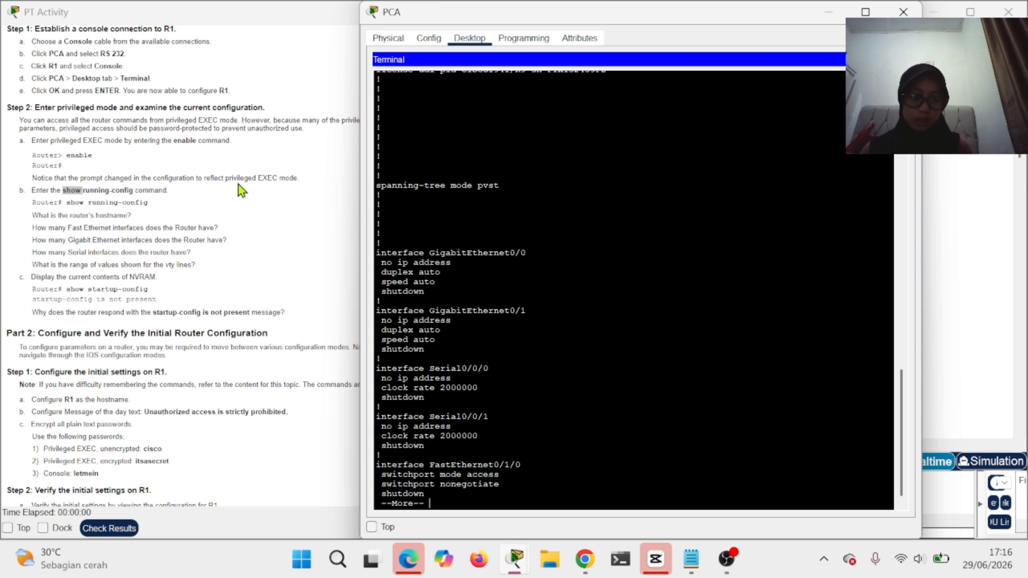
- Page the remaining running configuration through line vty 0 4 and end, back to Router#
key(Return)
key(Return)
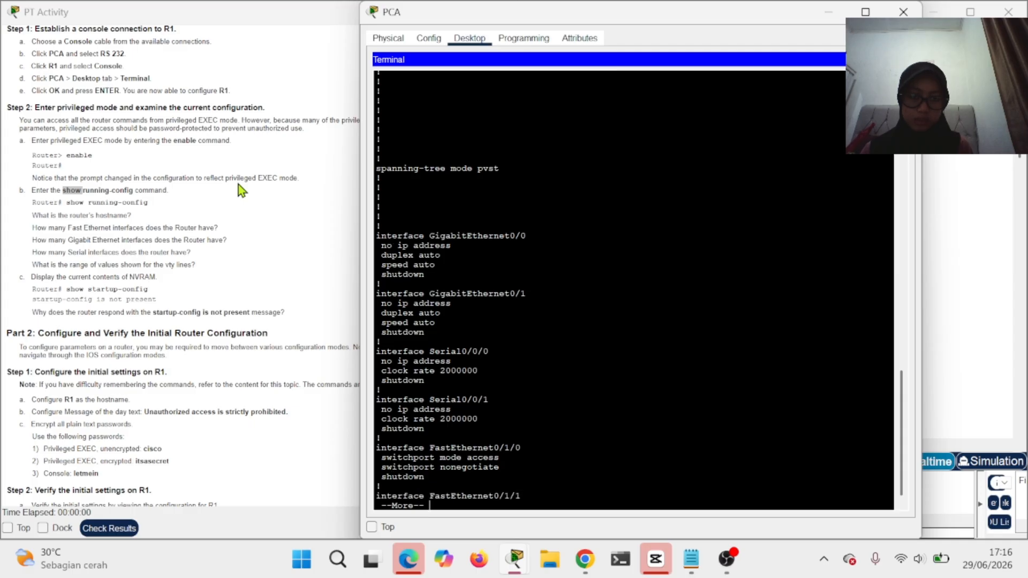
key(Return)
key(Return)
key(Return)
key(Return)
key(Return)
key(Return)
key(Return)
key(Return)
key(Return)
key(Return)
key(Return)
key(Return)
key(Return)
key(Return)
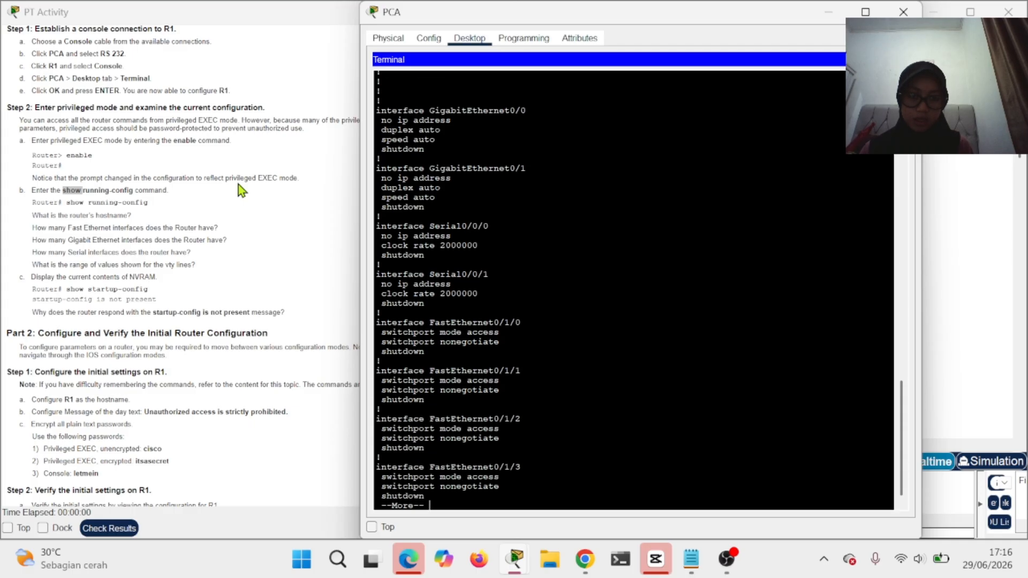
key(Return)
key(Return)
key(Return)
key(Return)
key(Return)
key(Return)
key(Return)
key(Return)
key(Return)
key(Return)
key(Return)
key(Return)
key(Return)
key(Return)
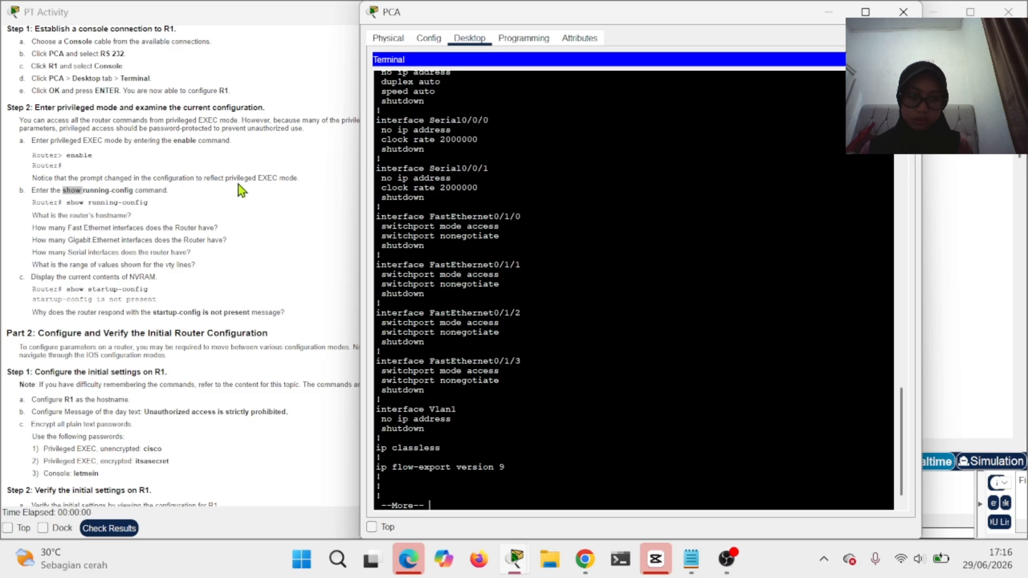
key(Return)
key(Return)
key(Return)
key(Return)
key(Return)
key(Return)
key(Return)
key(Return)
key(Return)
key(Return)
key(Return)
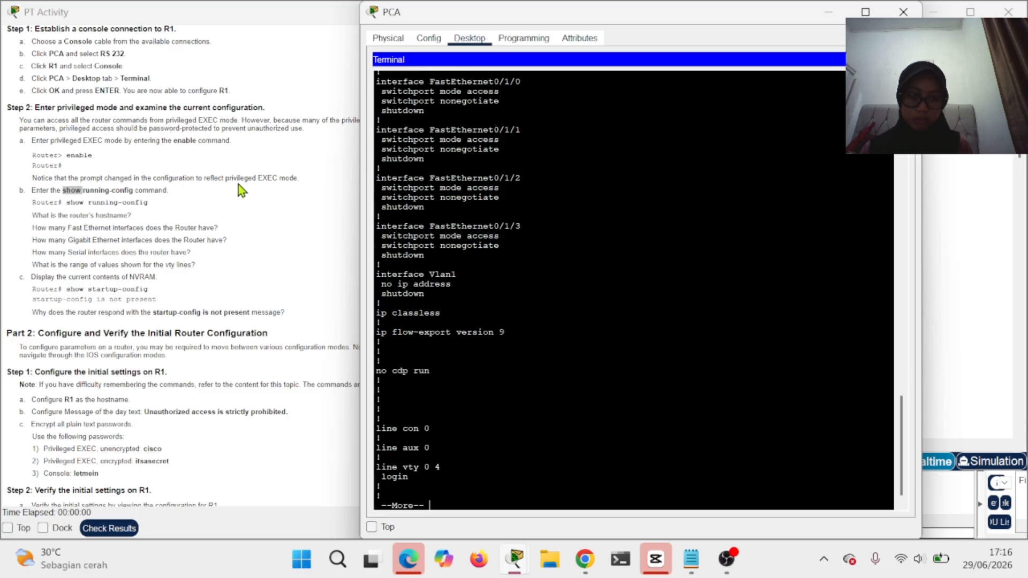
key(Return)
key(Return)
key(Return)
key(Return)
key(Return)
key(Return)
key(Return)
key(Return)
key(Return)
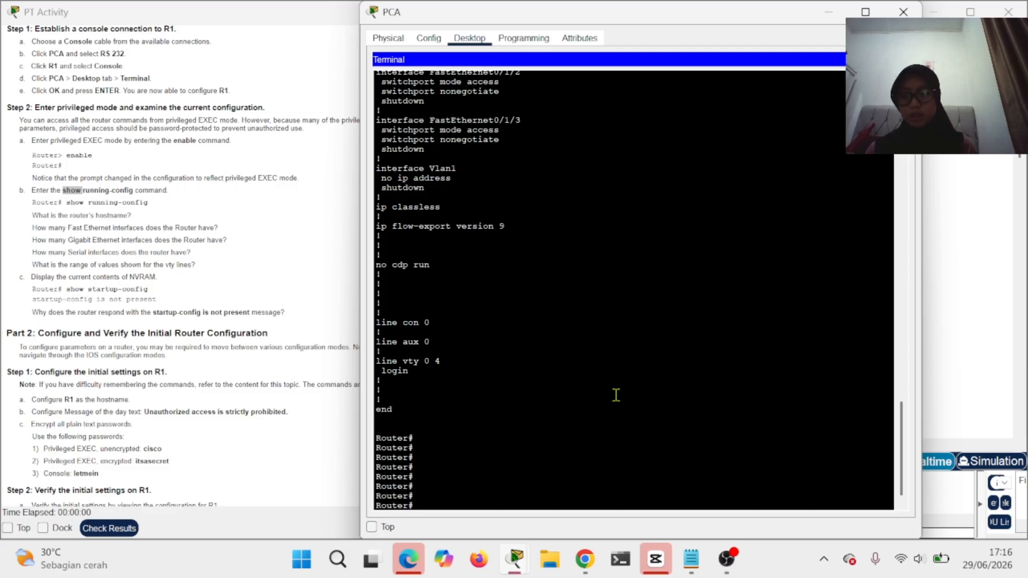
- Run show startup-config and confirm it reports 'startup-config is not present'
text(show)
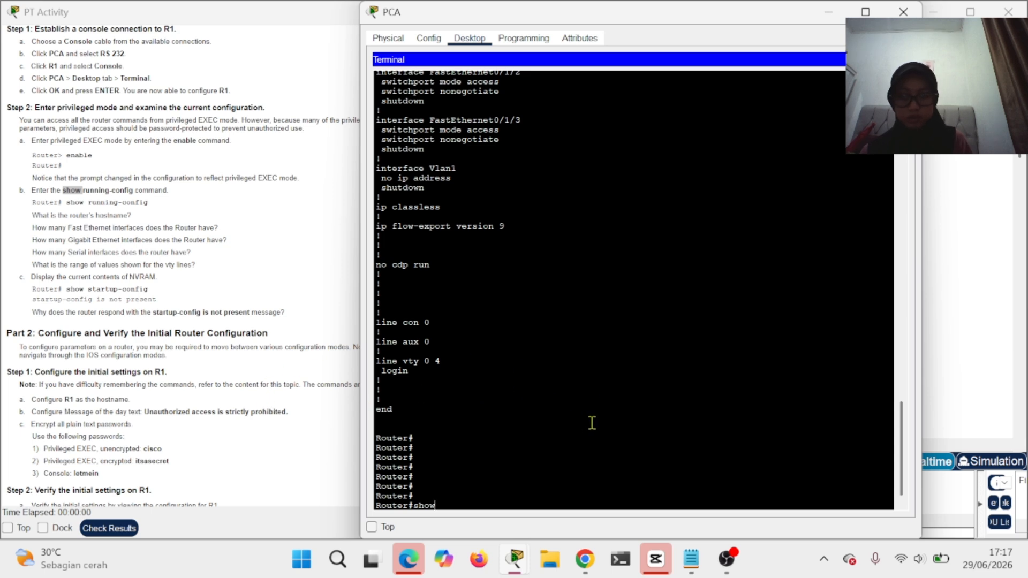
text(startup-config)
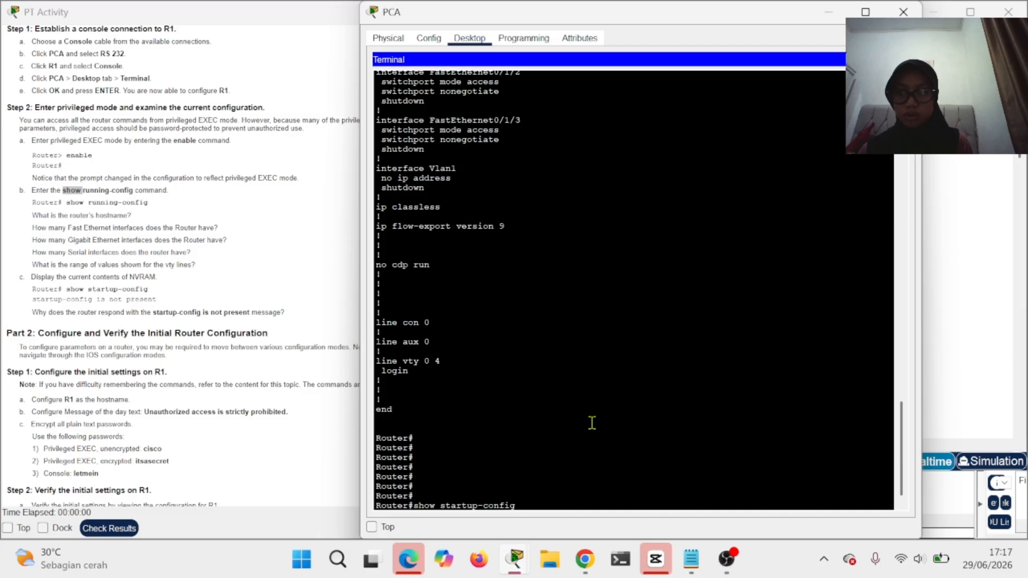
key(Return)
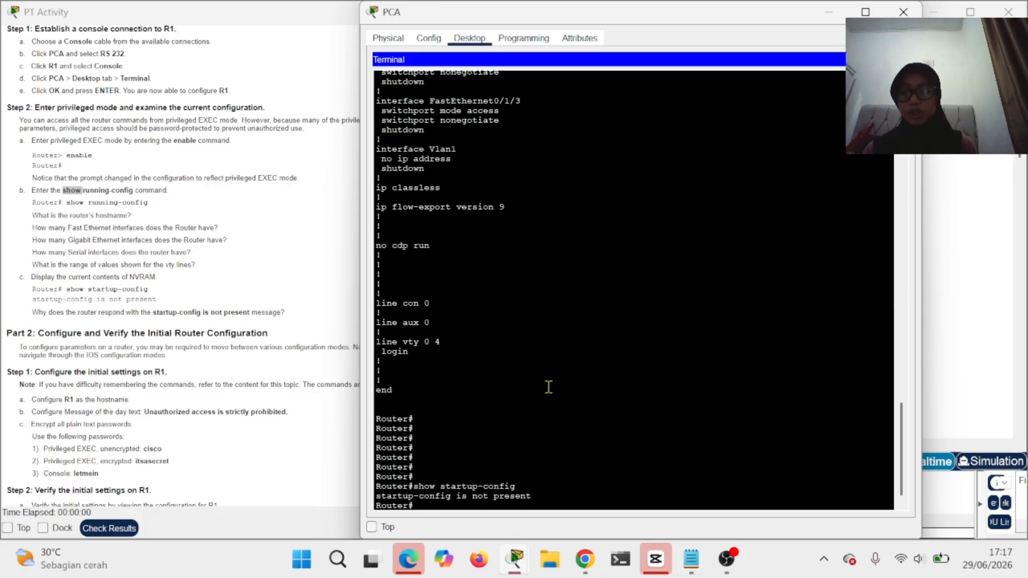
scroll(60, 303, down, 5)
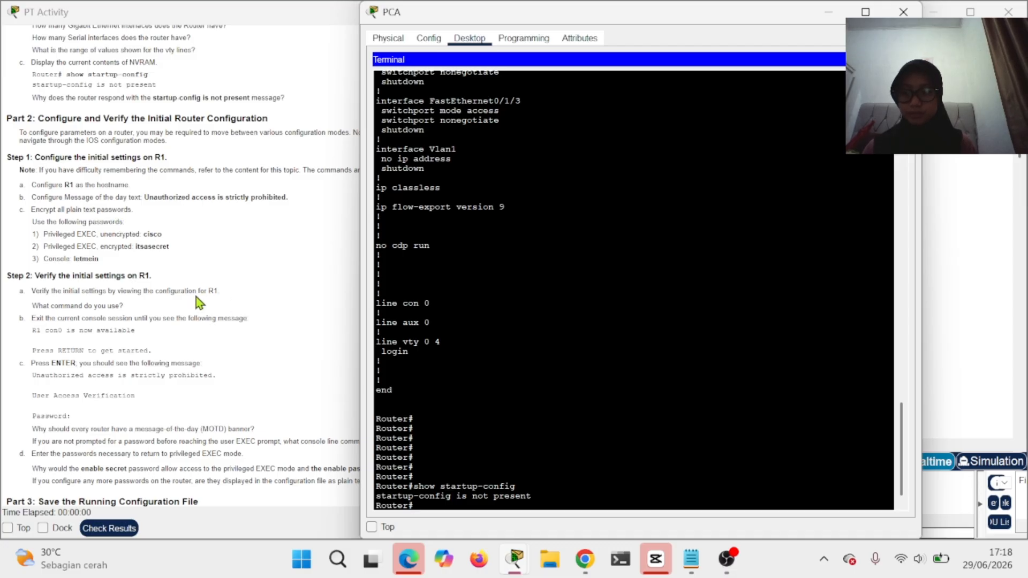
- Enter configure terminal and set hostname R1, giving the R1(config)# prompt
scroll(107, 276, down, 3)
scroll(108, 276, down, 1)
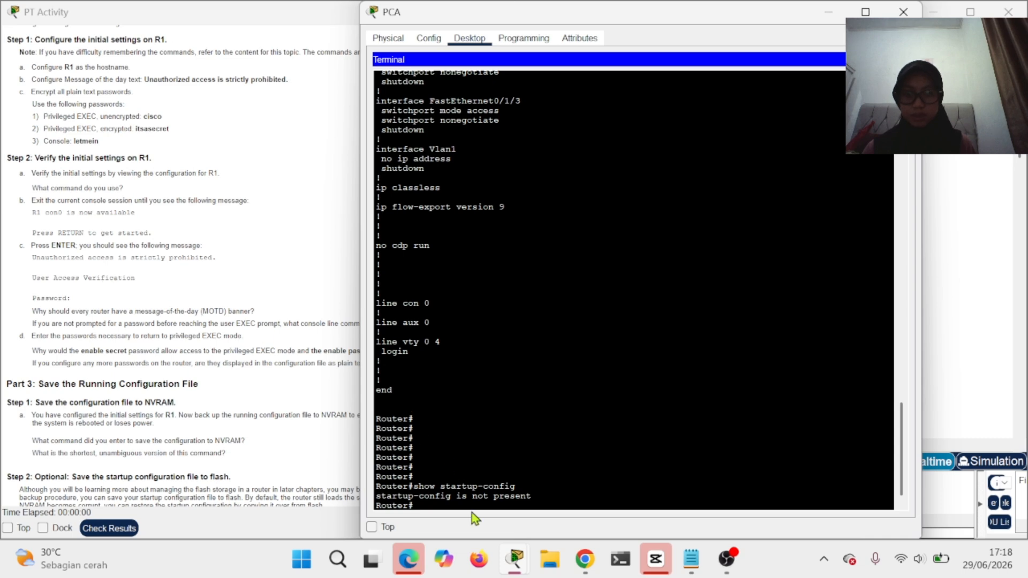
text(c)
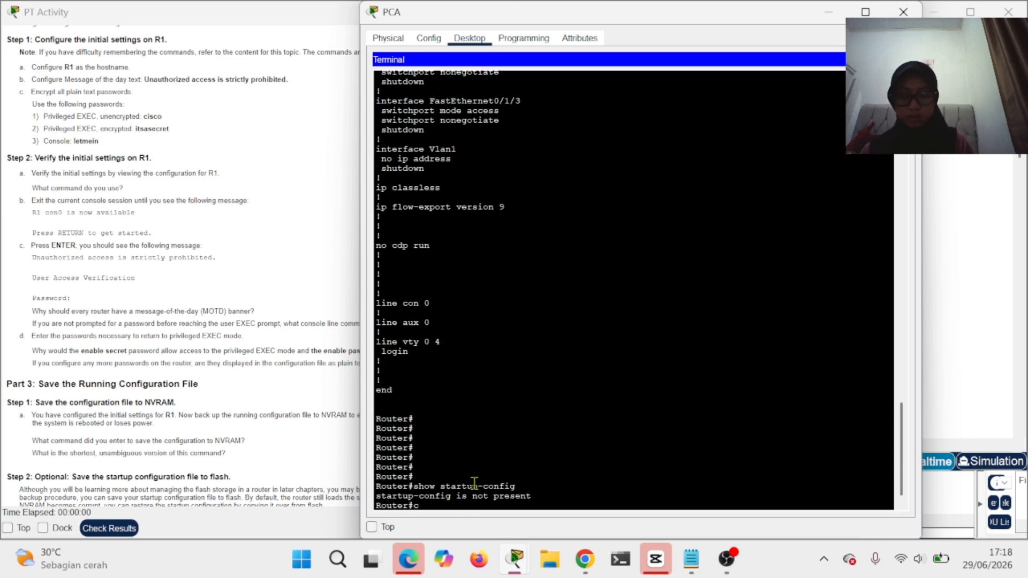
text(o)
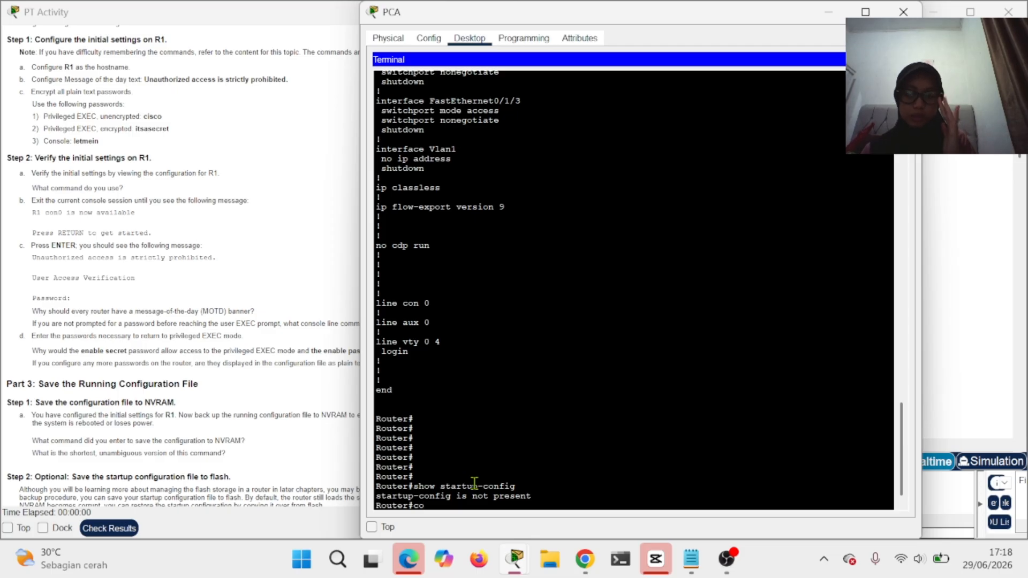
text(n)
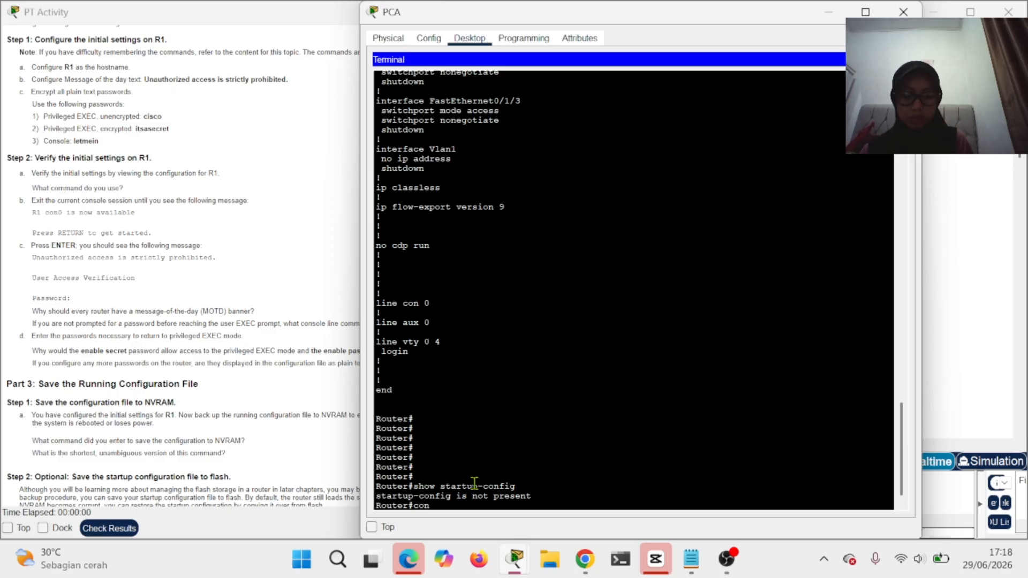
text(figure term)
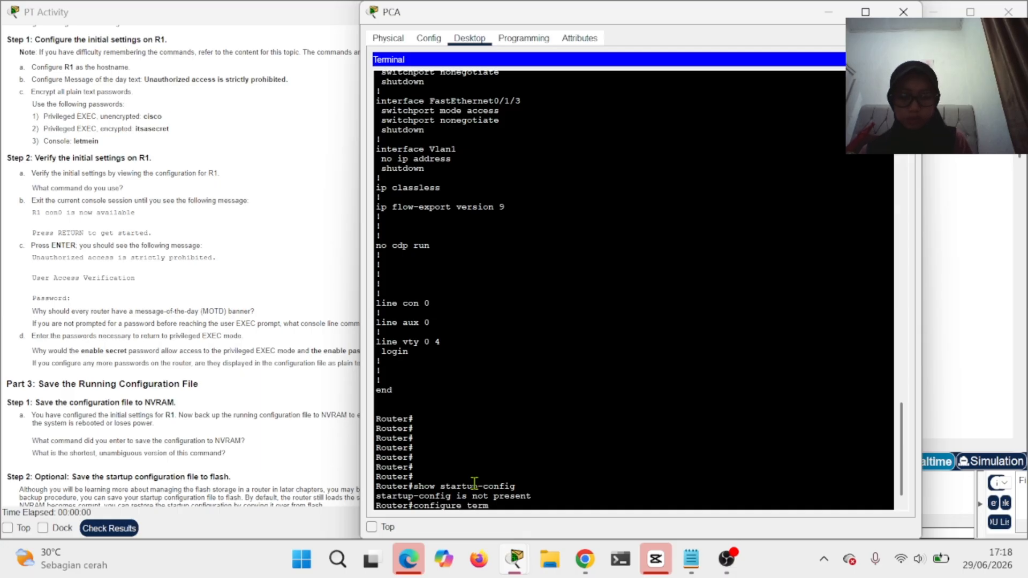
text(ina)
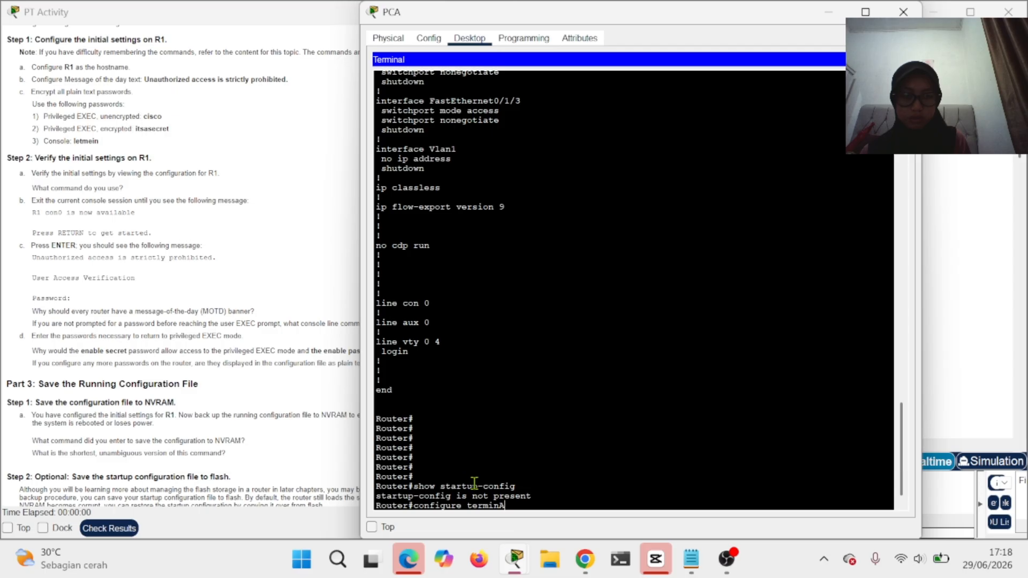
text(l)
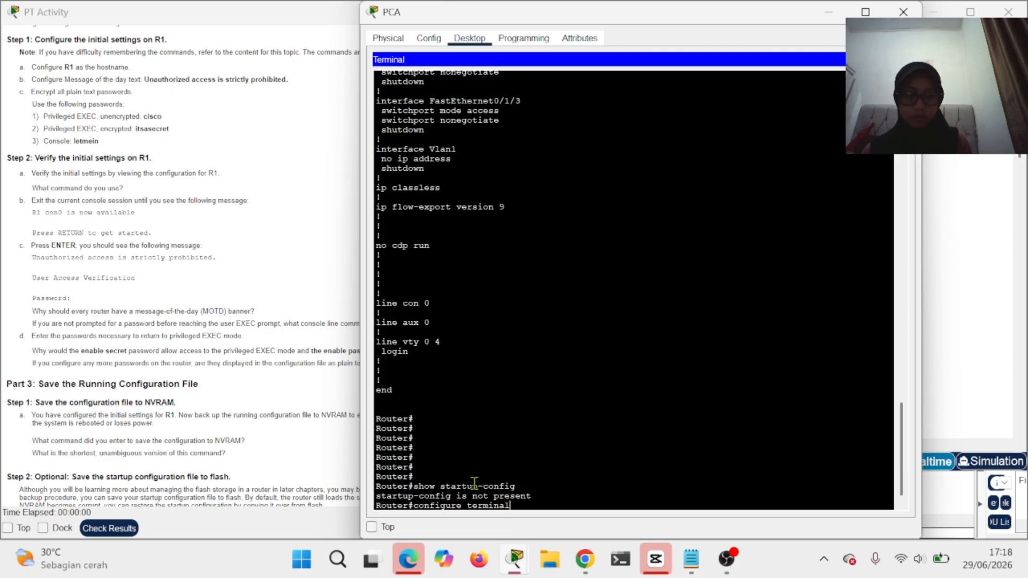
key(Return)
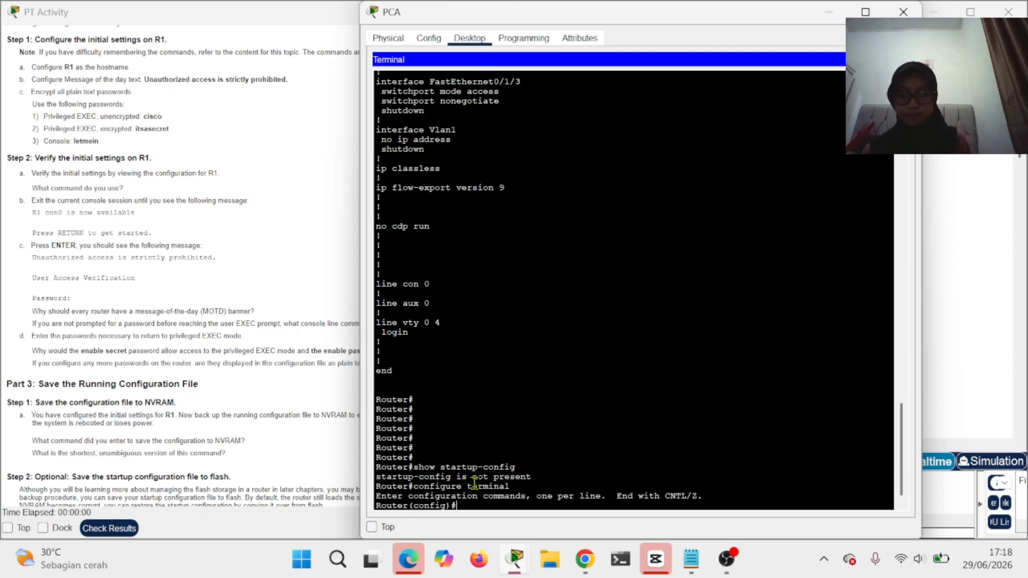
text(hos)
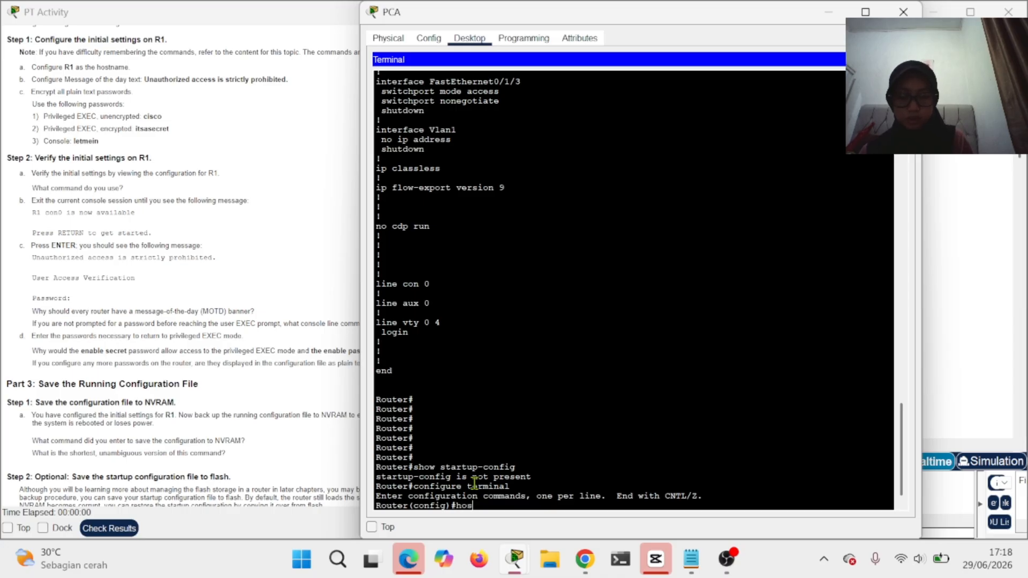
text(tname R1)
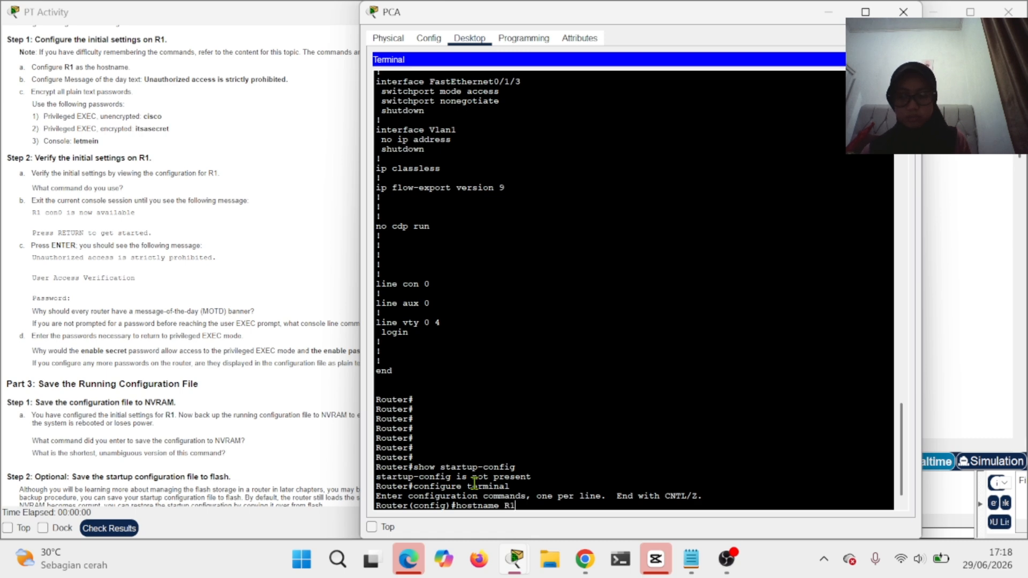
key(Return)
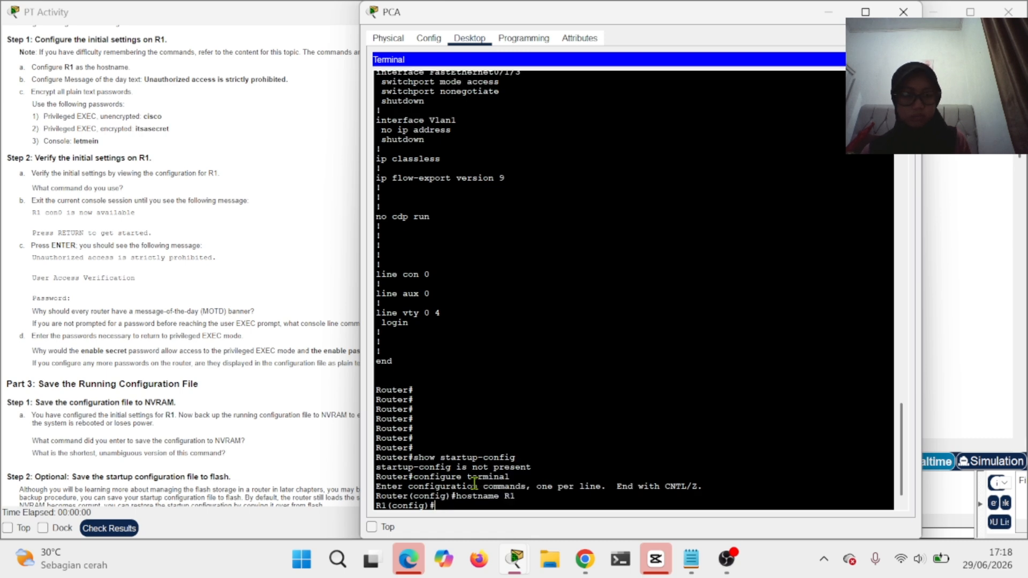
- Enter banner motd "Unauthorized access is strictly prohibited." at the R1(config)# prompt
text(banner)
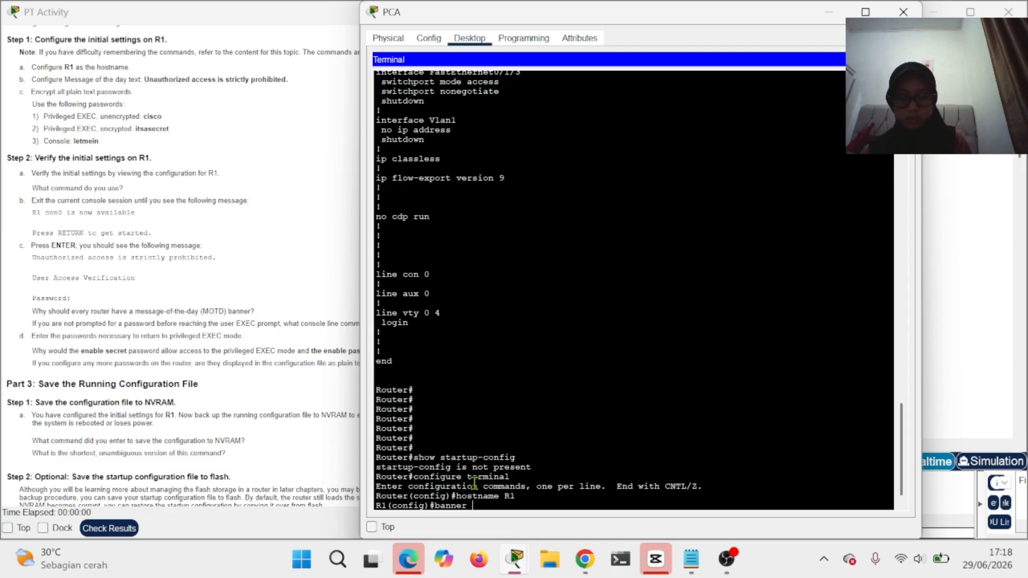
text( ,)
text(motd)
text( ")
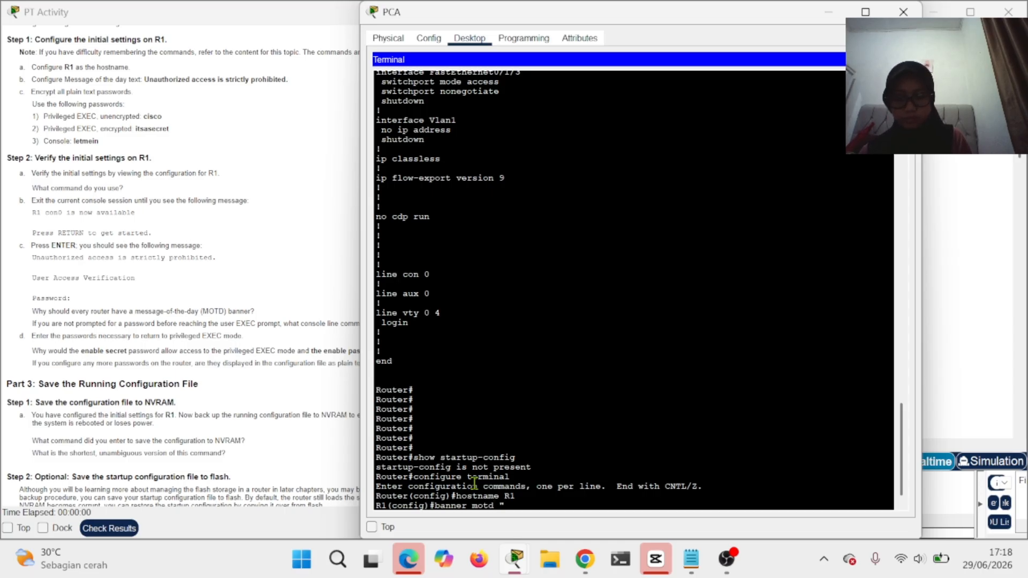
text(Una)
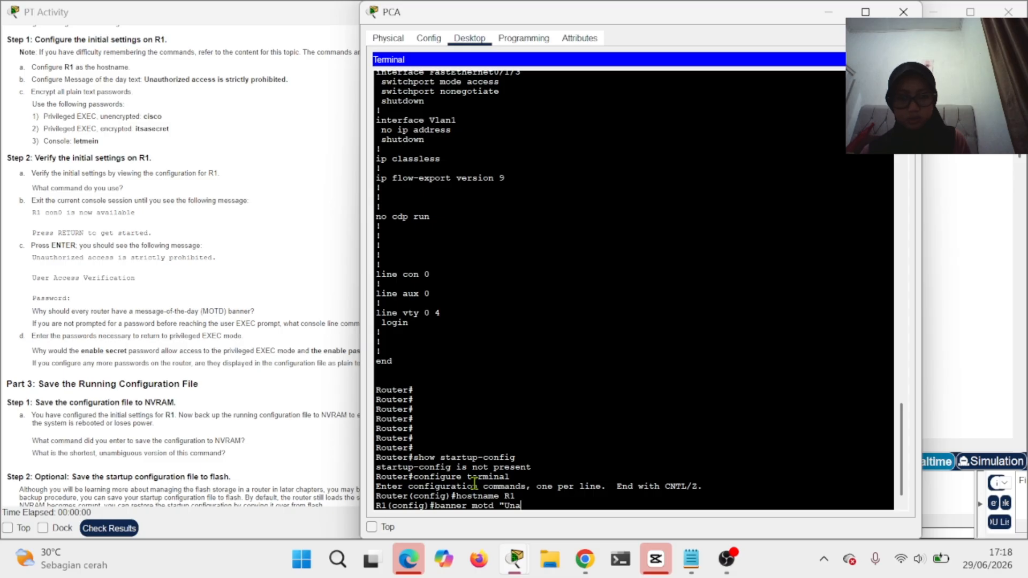
text(utho)
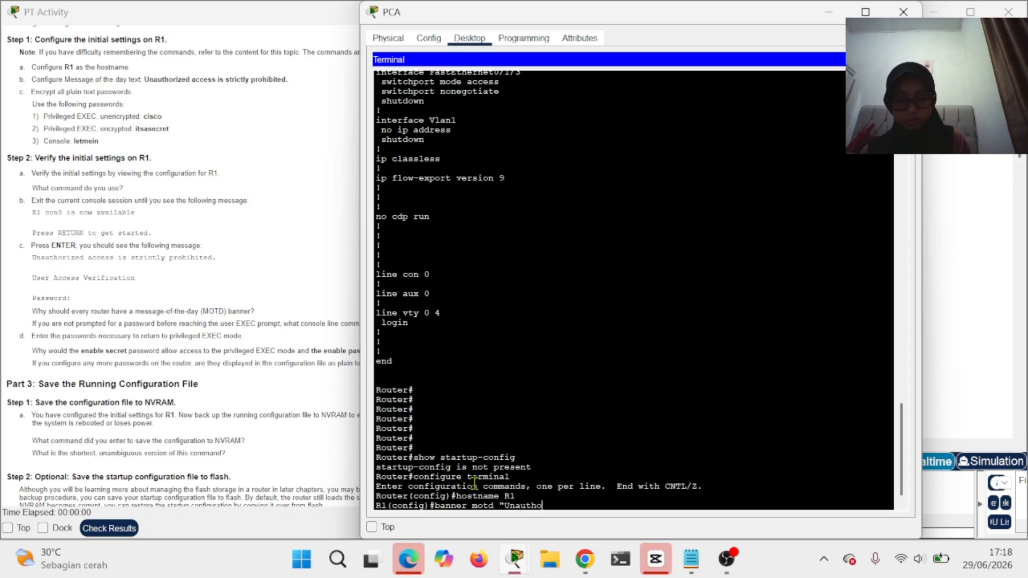
text(rized)
text(ac)
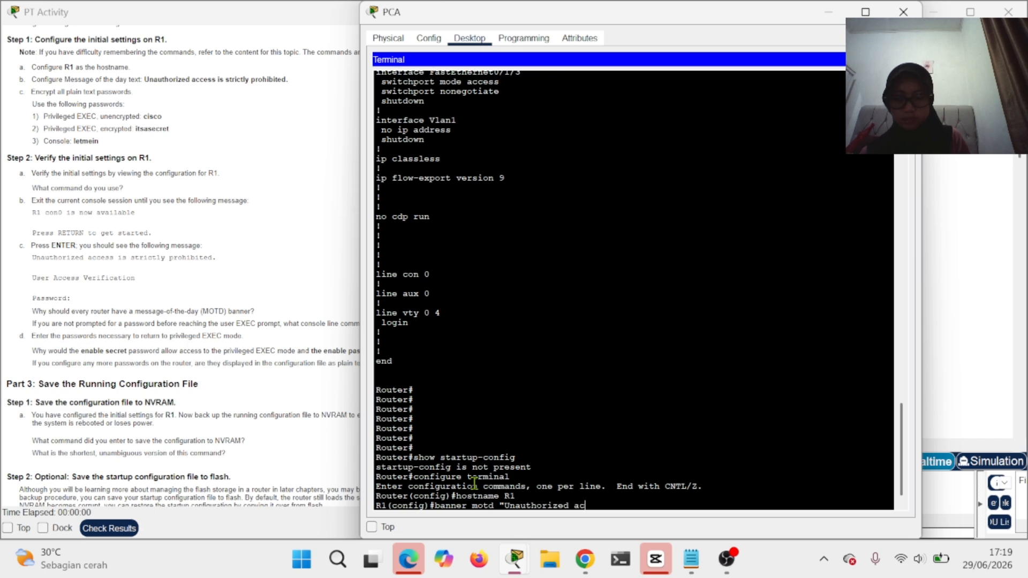
text(cess i)
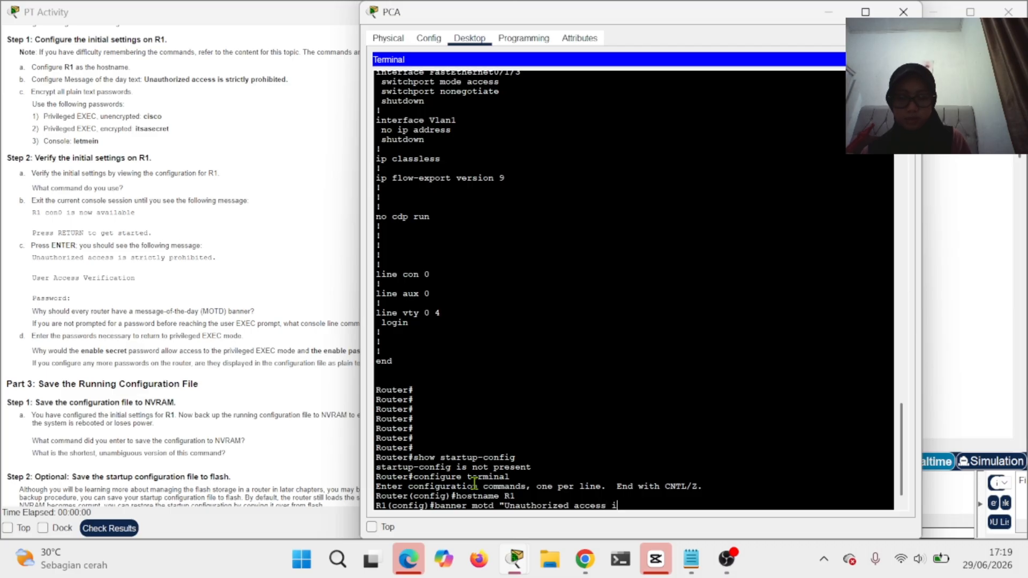
text(s strictly p)
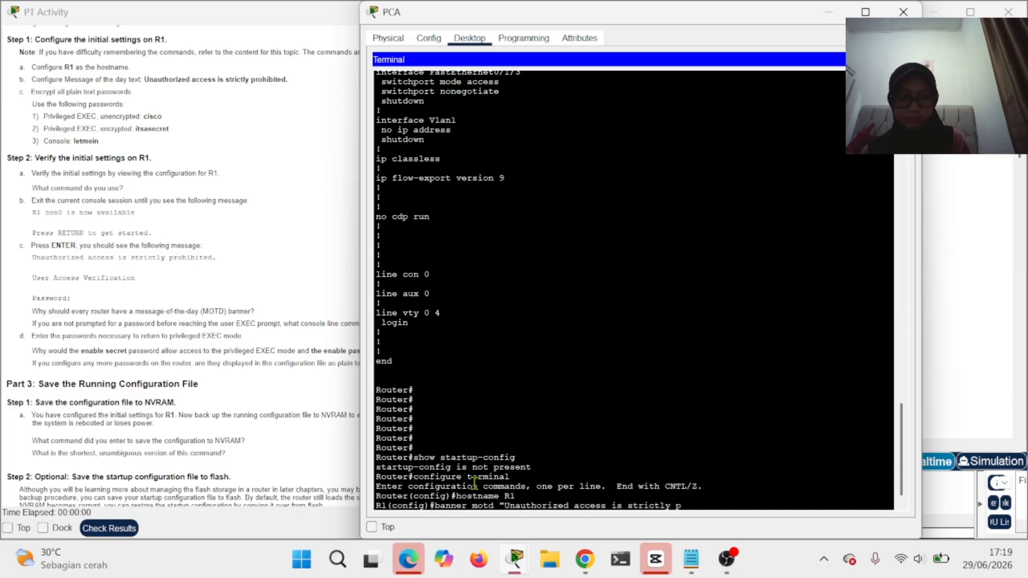
text(roh)
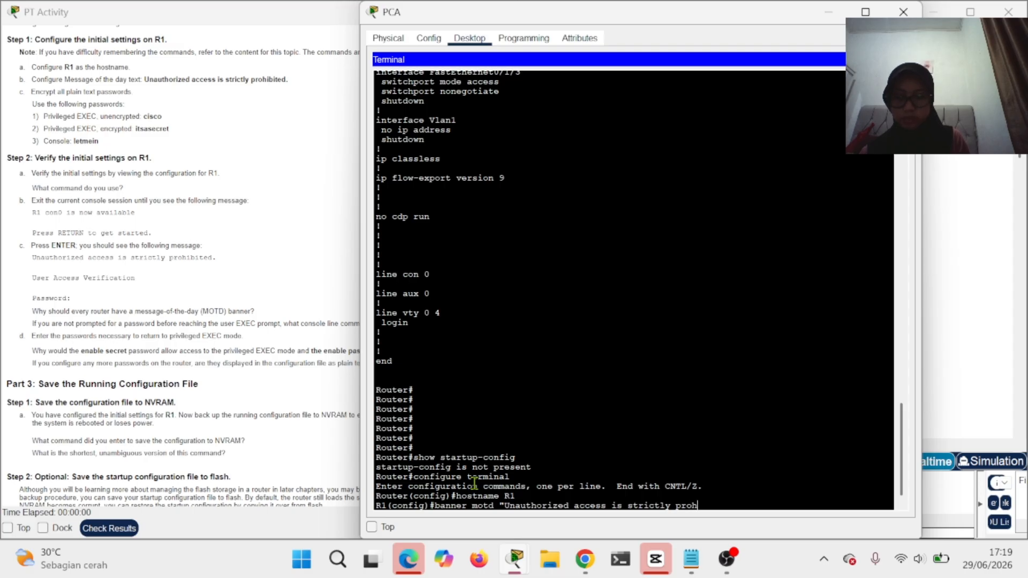
text(ibite)
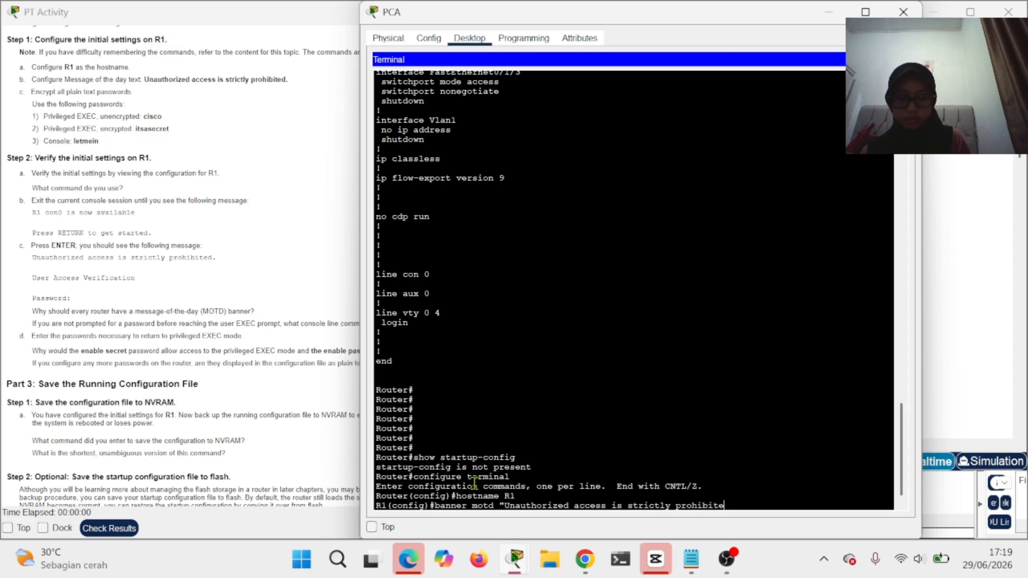
text(d")
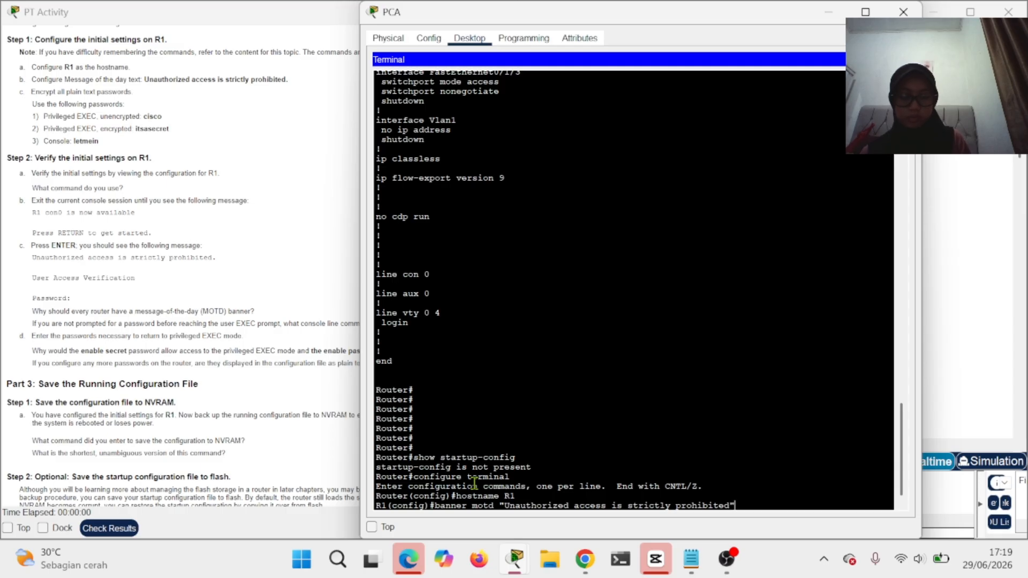
key(BackSpace)
text(.)
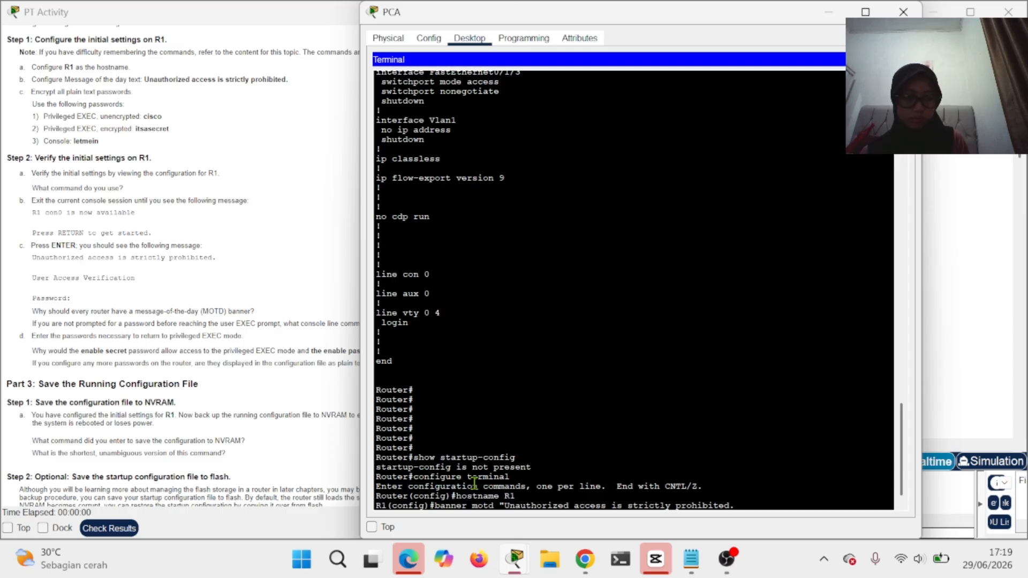
text(")
key(Return)
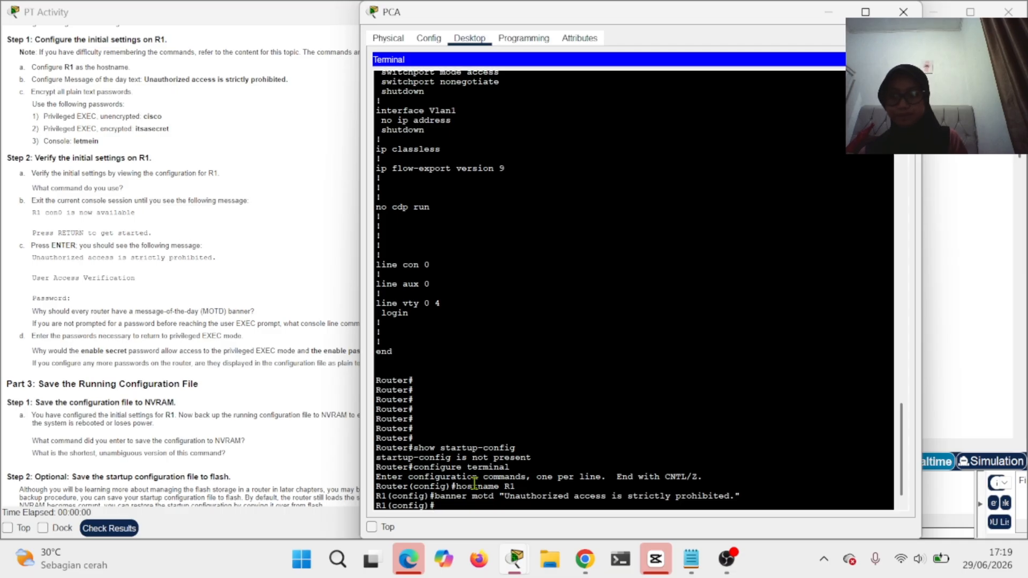
- Enable service password-encryption, then start typing the enable password command
text(ser)
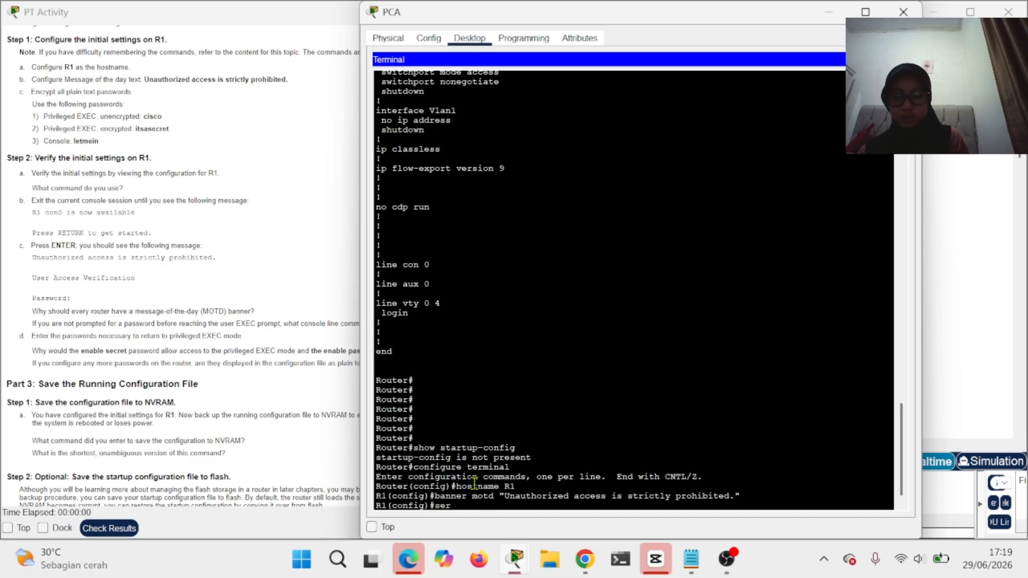
text(vice)
text( pa)
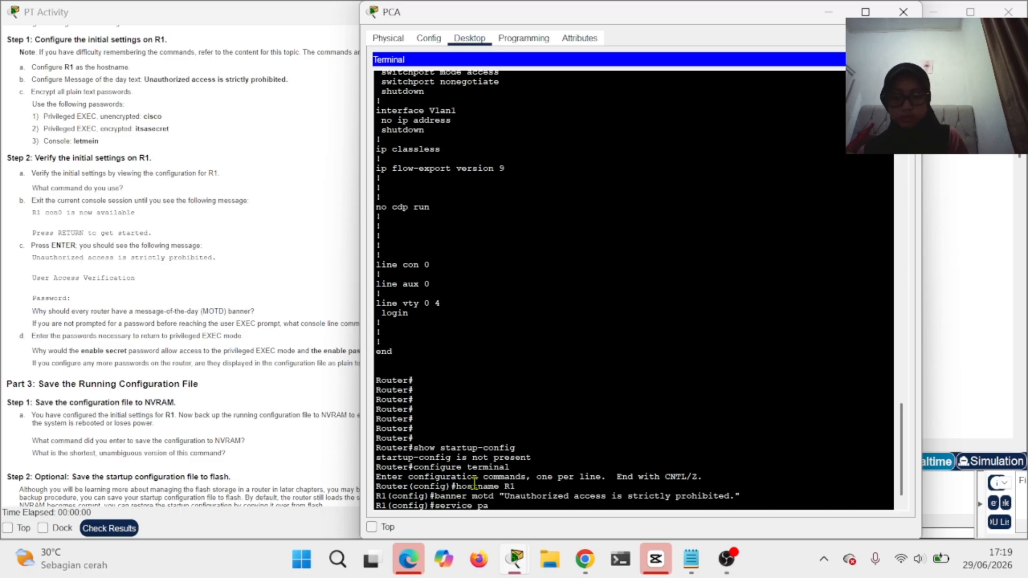
text(ssword)
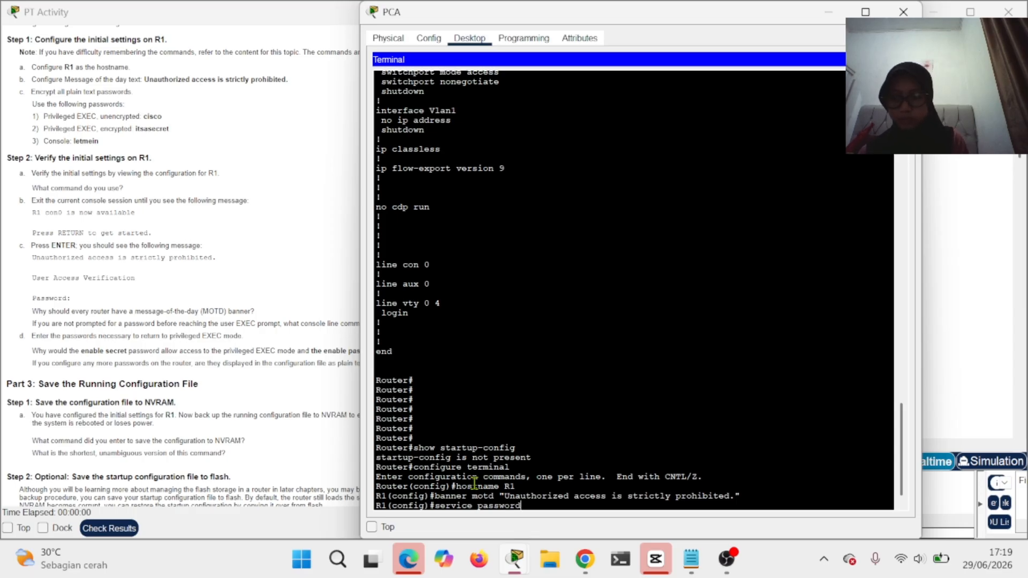
text(-)
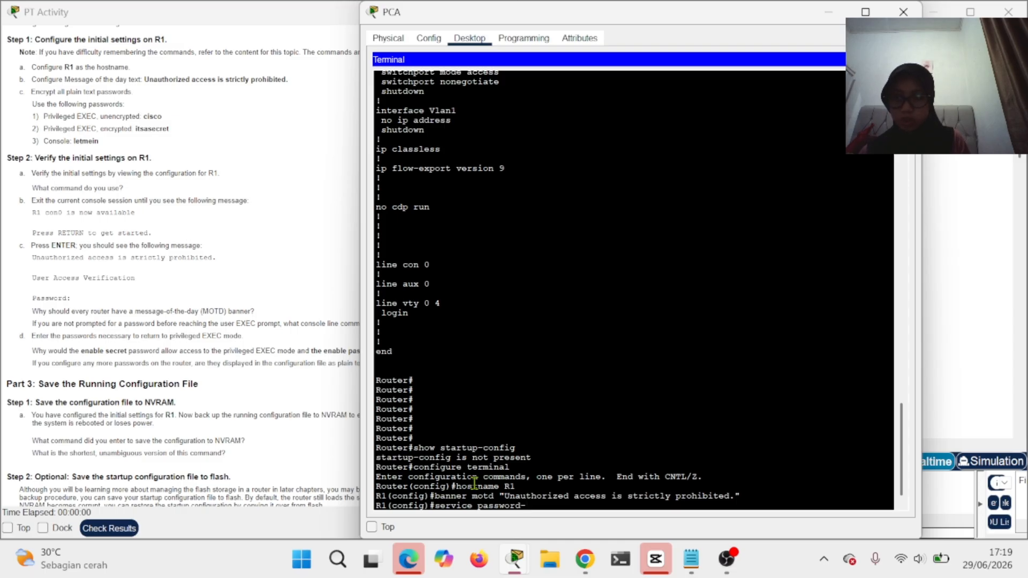
text(en)
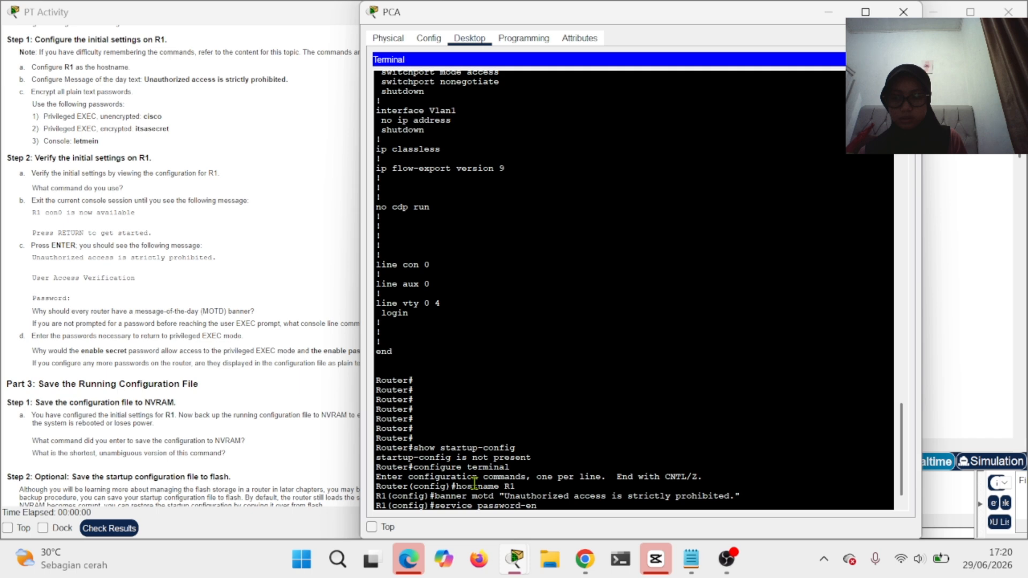
text(cryption)
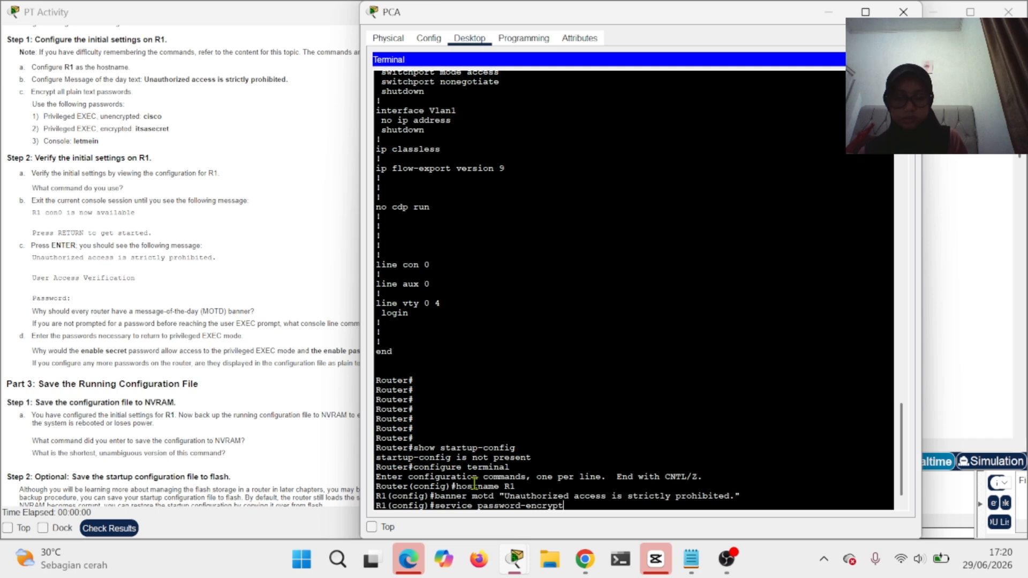
key(Return)
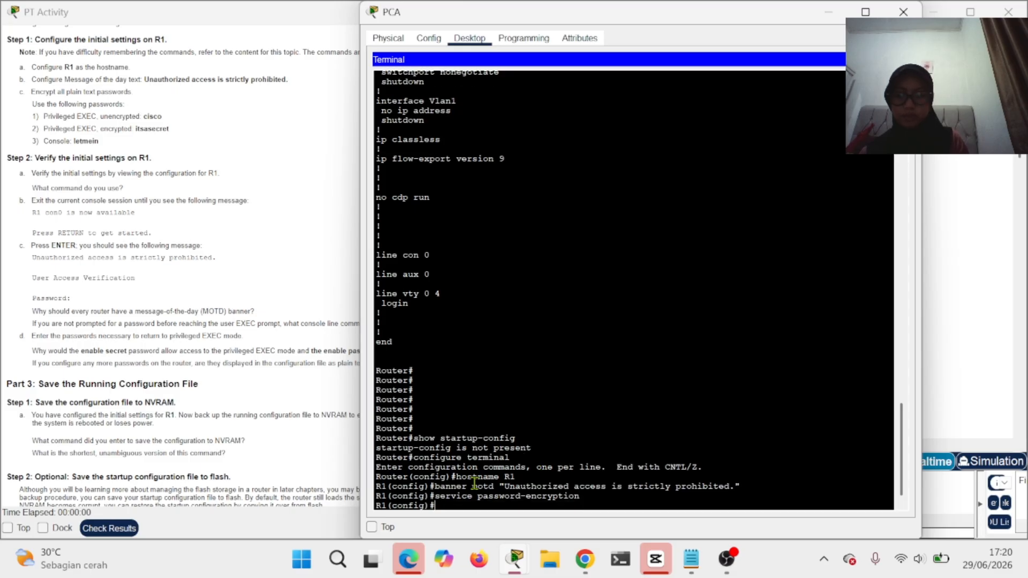
text(e)
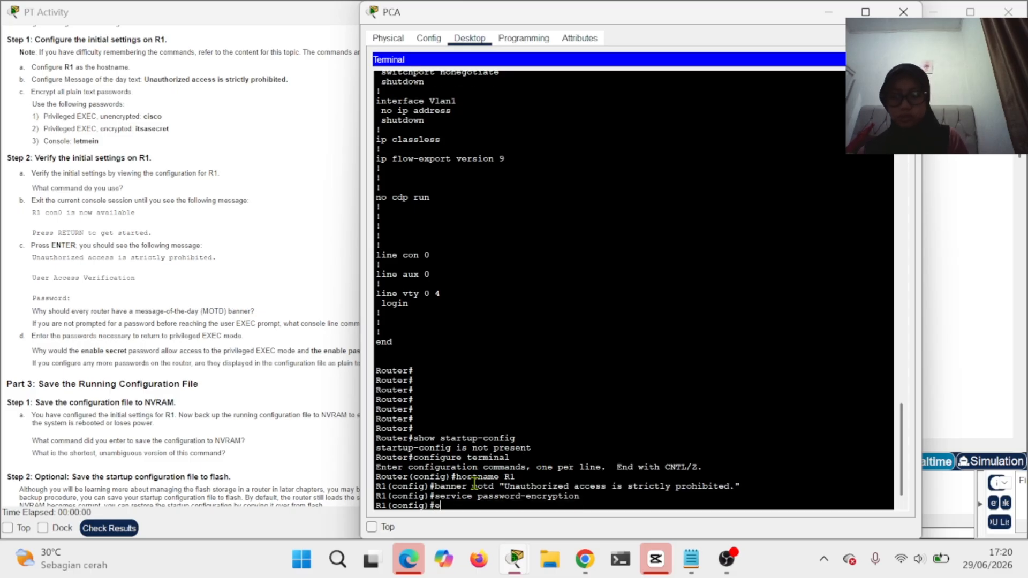
text(nabl)
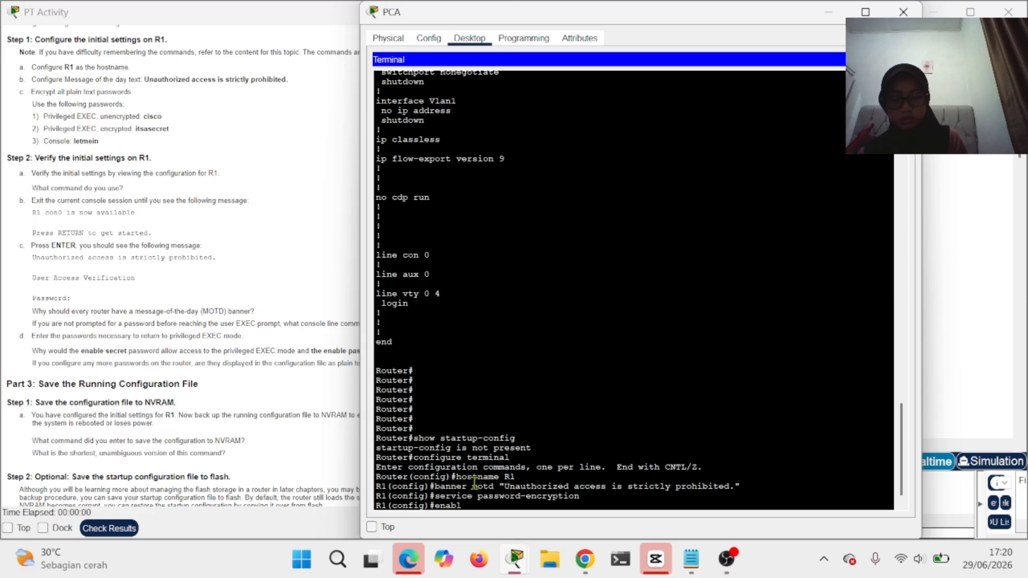
text(e password)
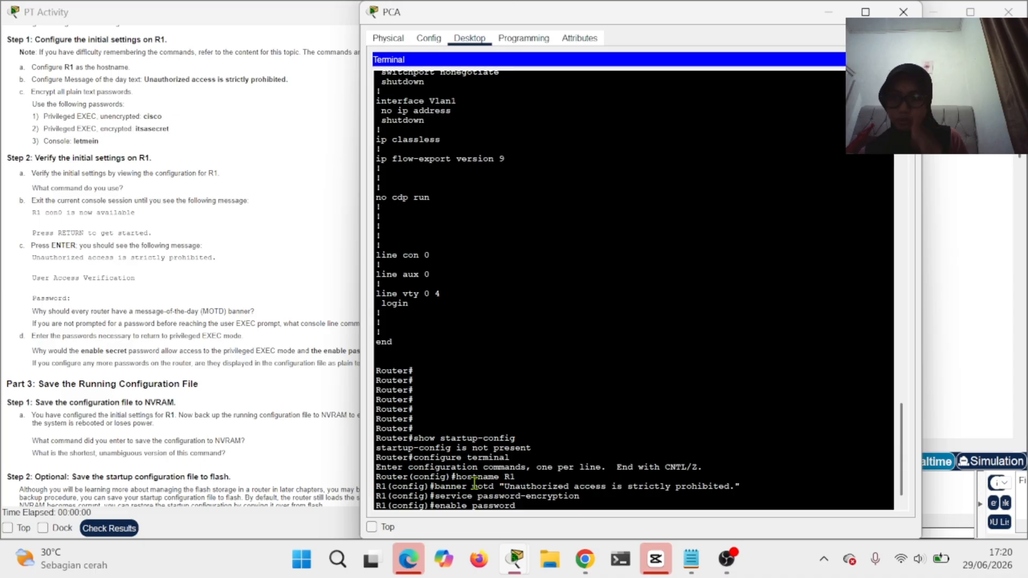
scroll(214, 396, down, 2)
- Bring the PT Activity instructions forward and scroll to Part 3 on saving the configuration
click(214, 396)
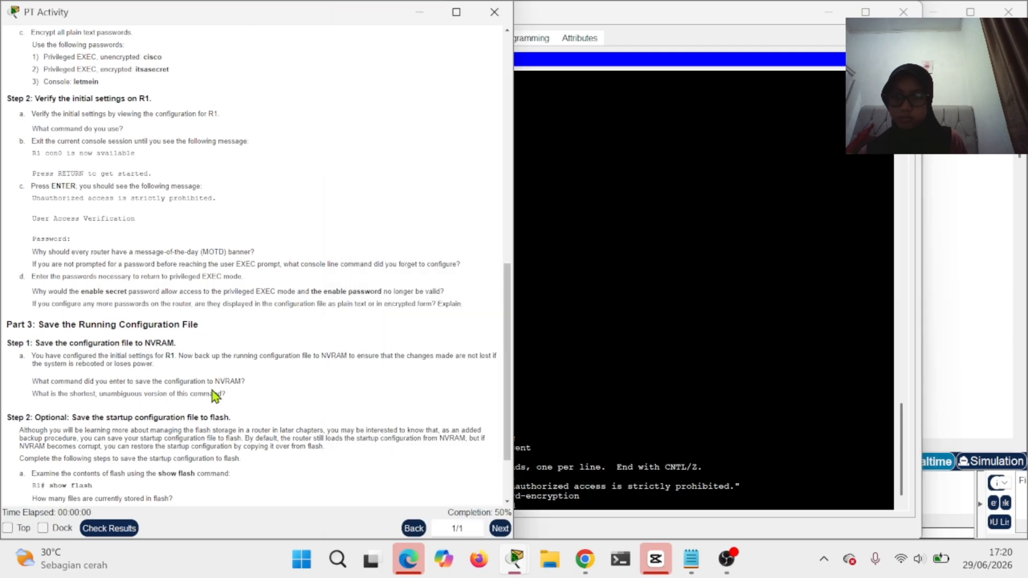
scroll(215, 397, up, 1)
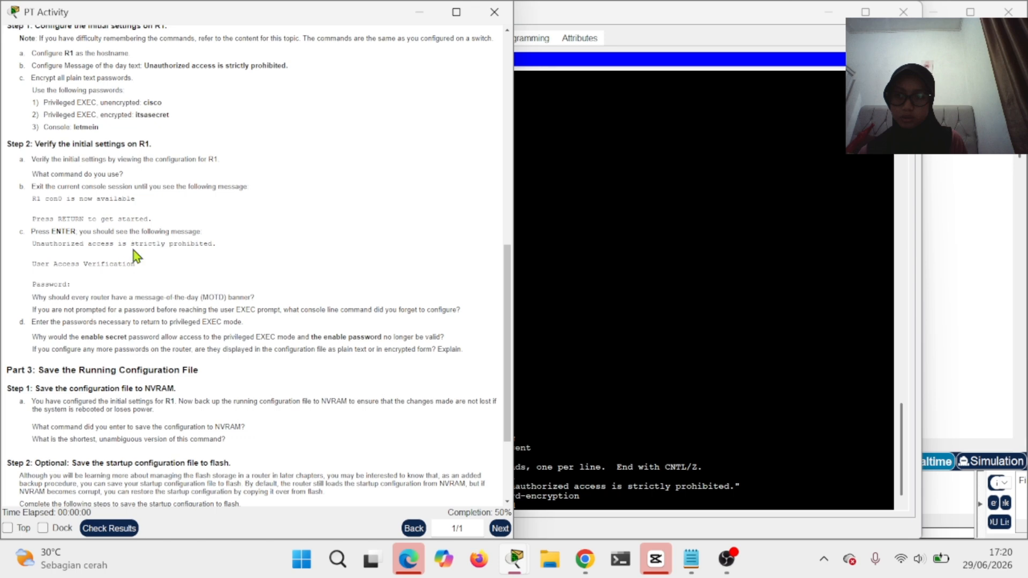
scroll(224, 285, down, 3)
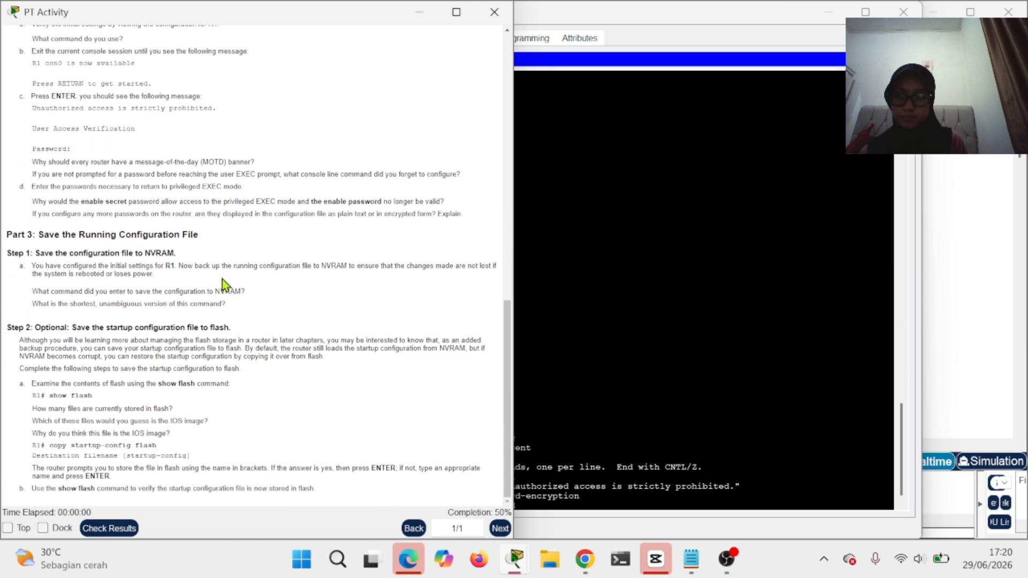
- Set R1's unencrypted enable password, then type the enable secret command with its password
click(691, 488)
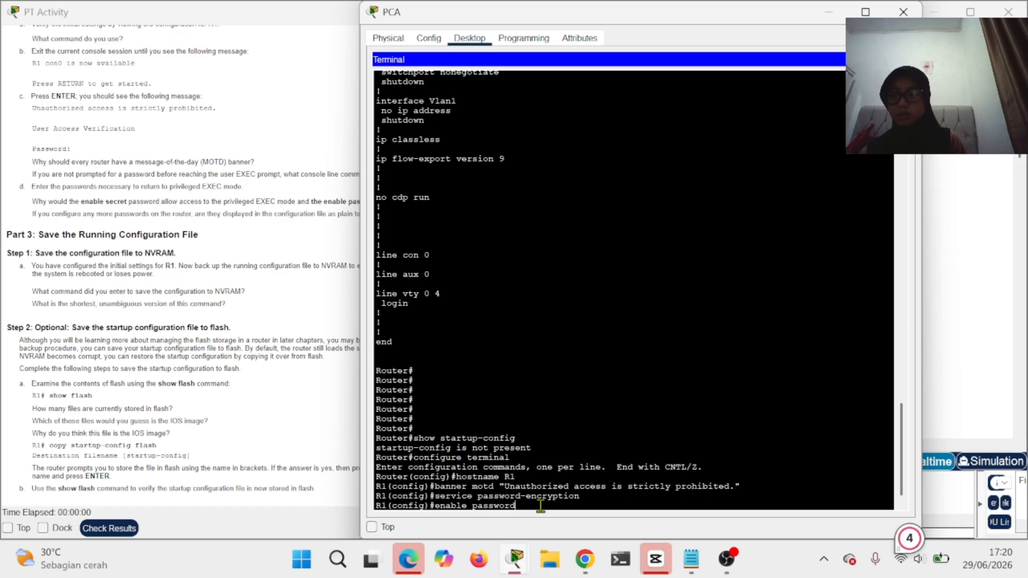
text(cisco)
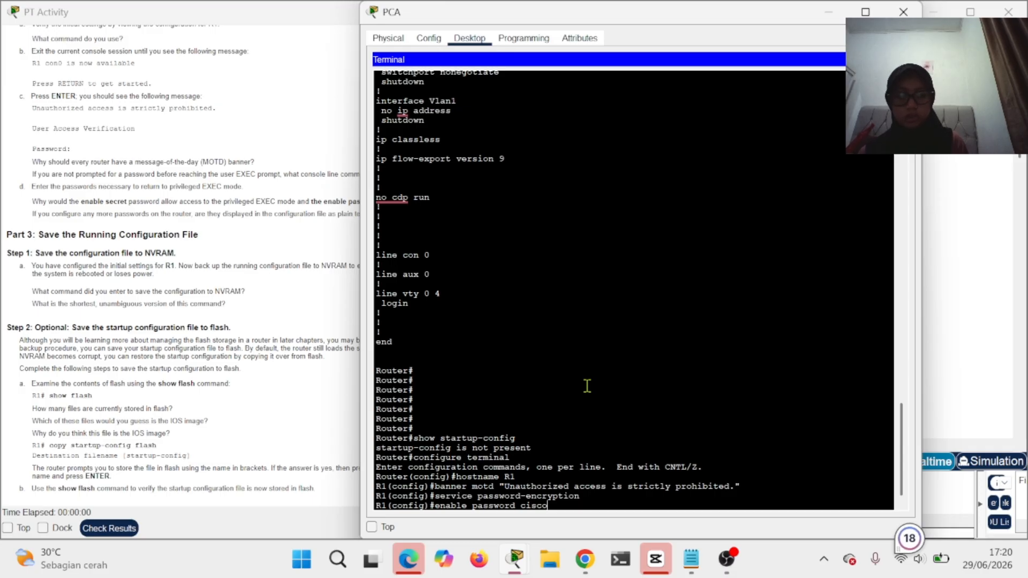
key(Return)
text(en)
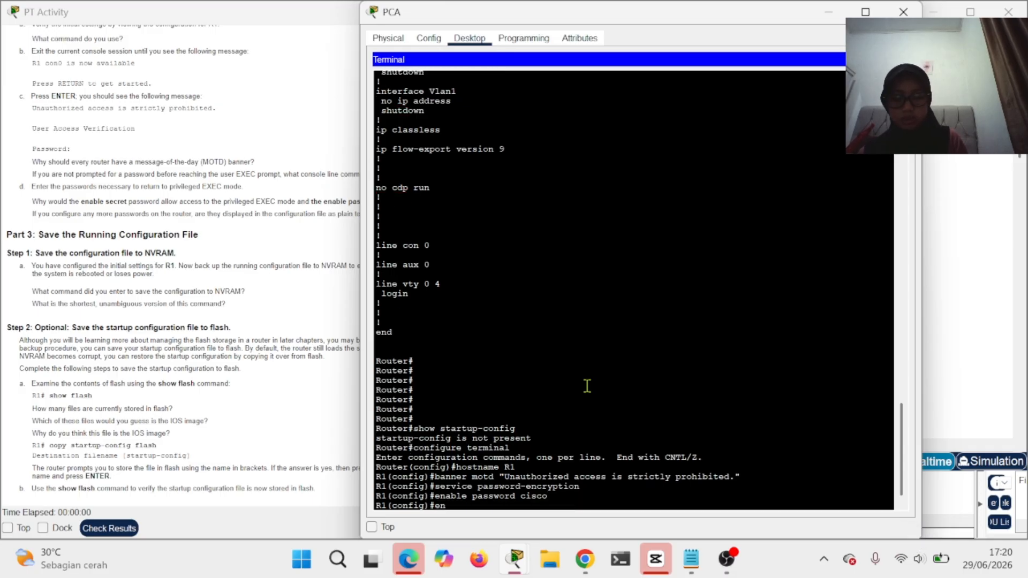
text(able)
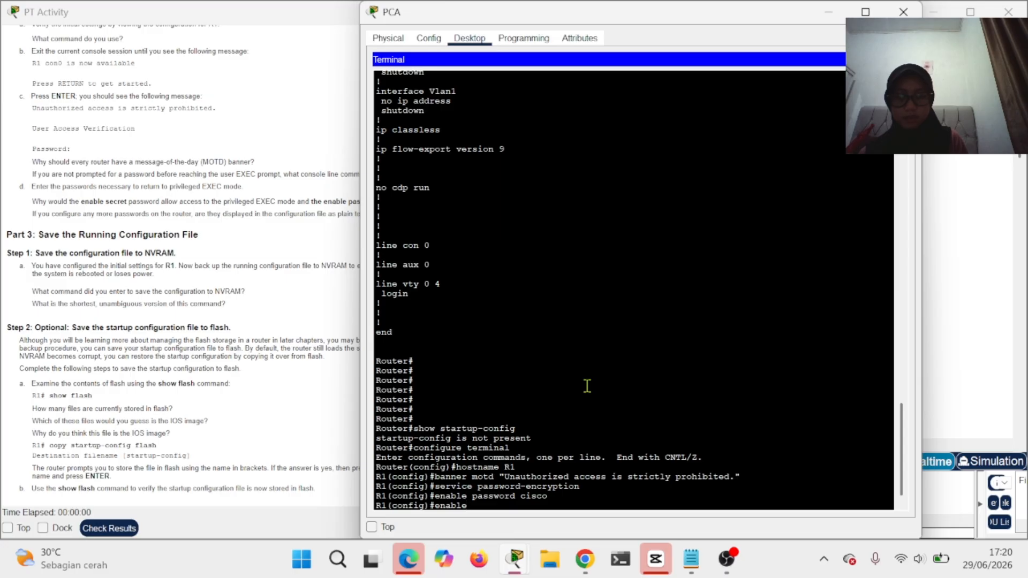
text( s)
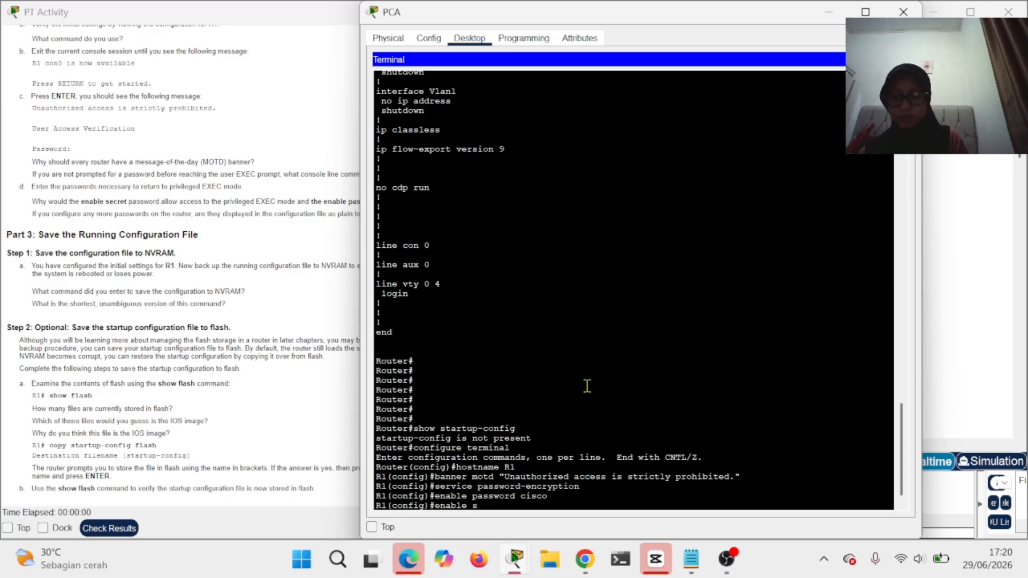
text(ecret)
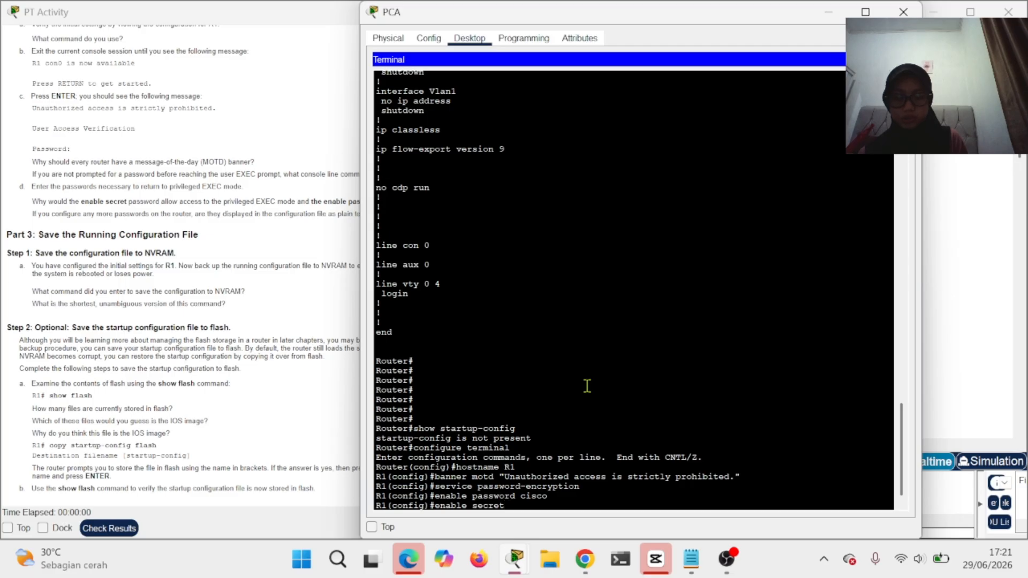
text( its)
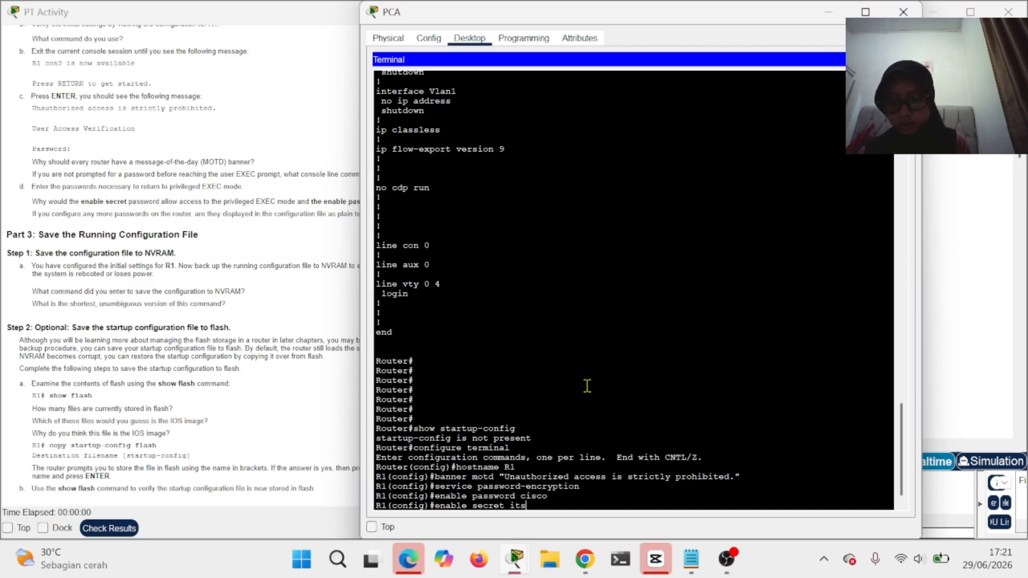
text(ase)
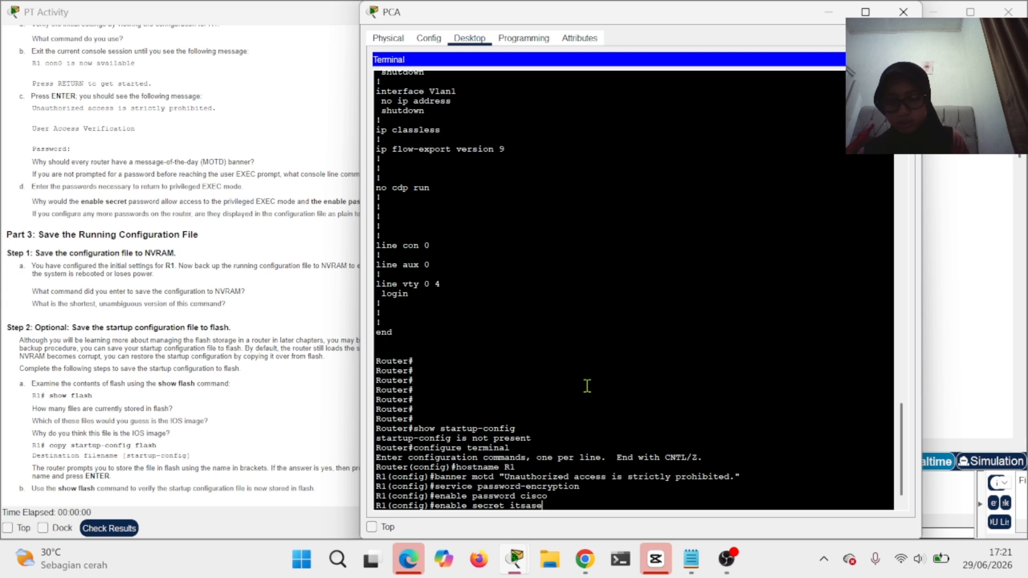
text(cret)
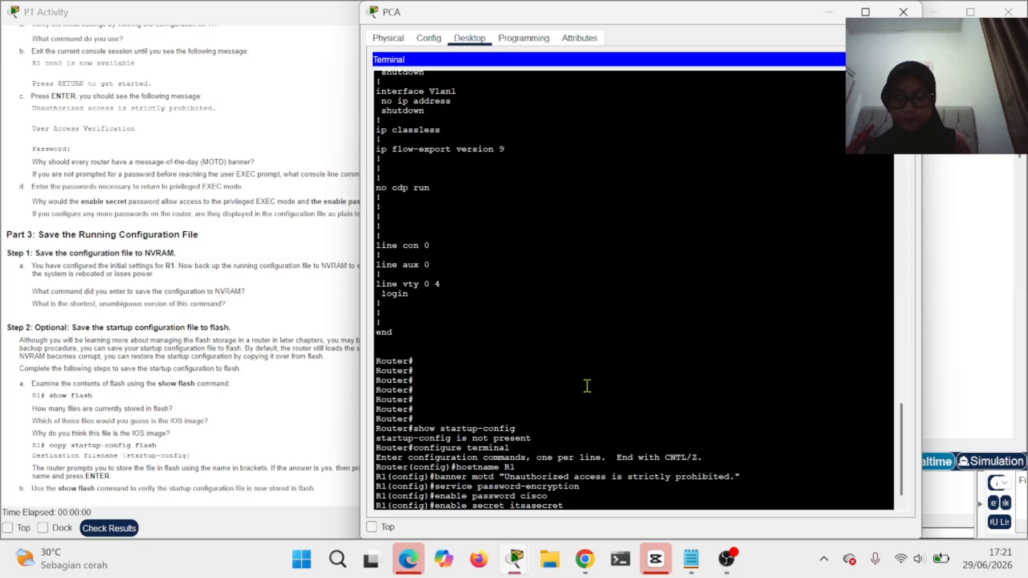
- Apply the enable secret, then give line console 0 a password with login required and exit
key(Return)
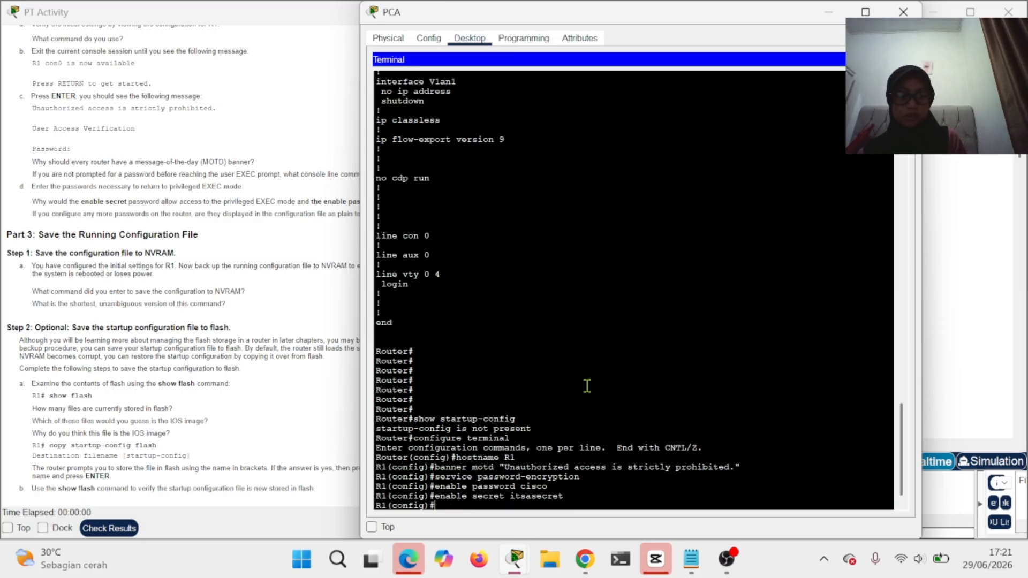
text(line con)
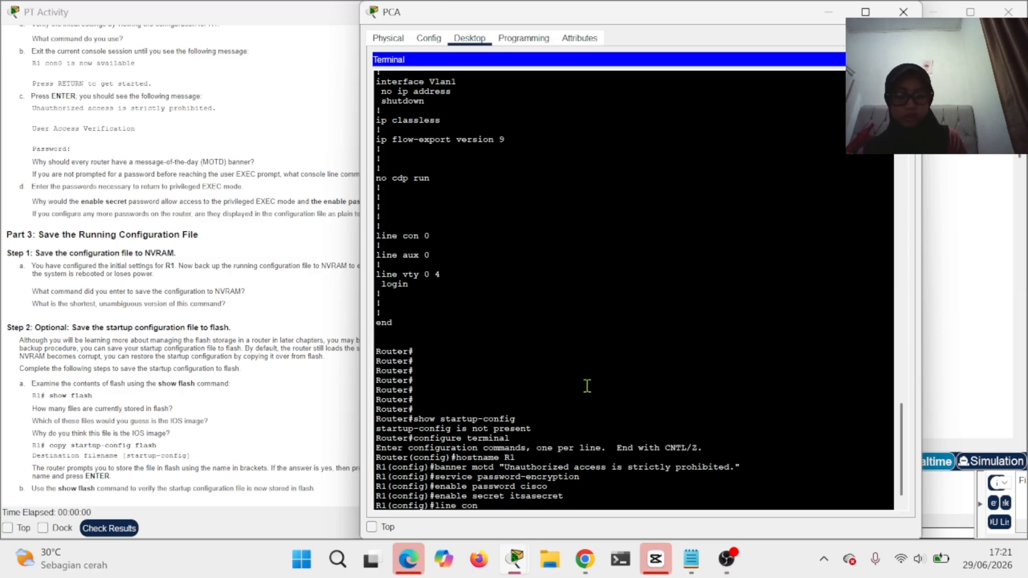
text(sole 0)
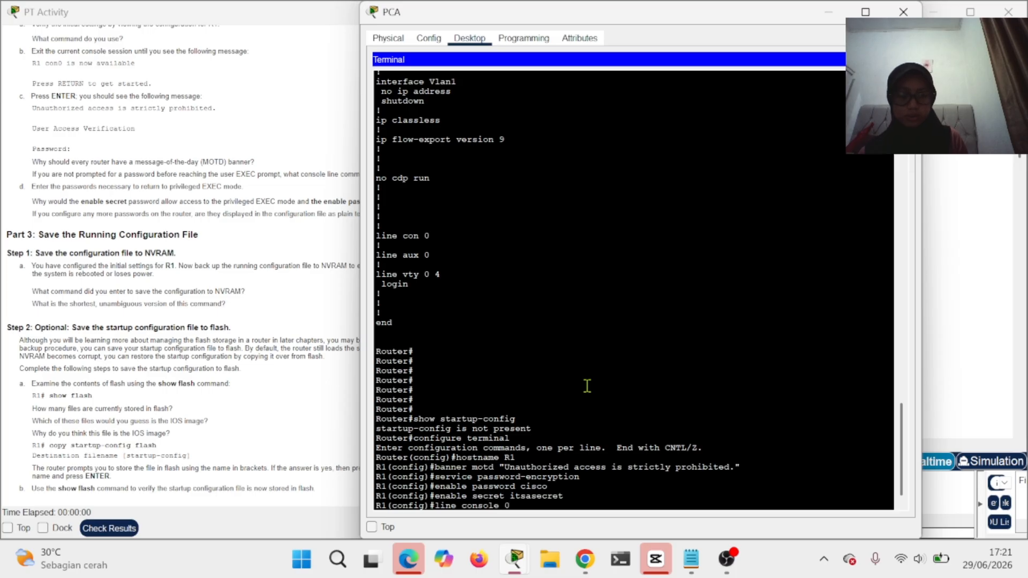
key(Return)
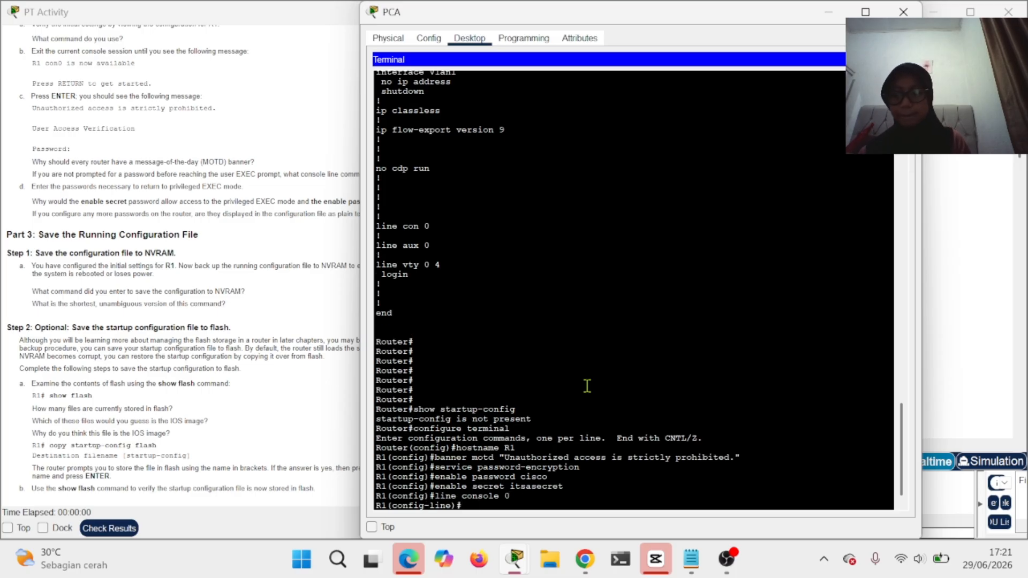
text(passw)
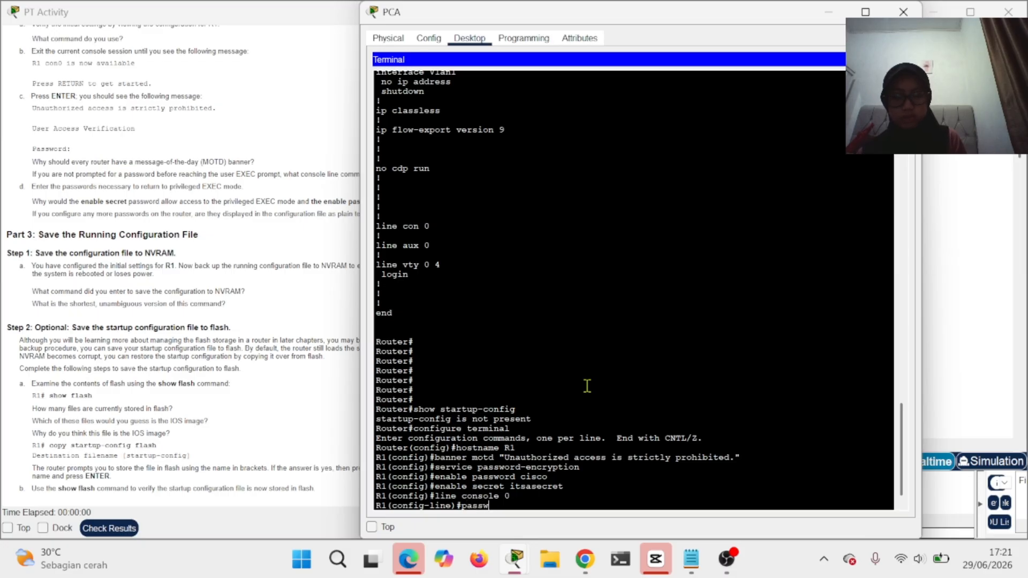
text(ord letmein)
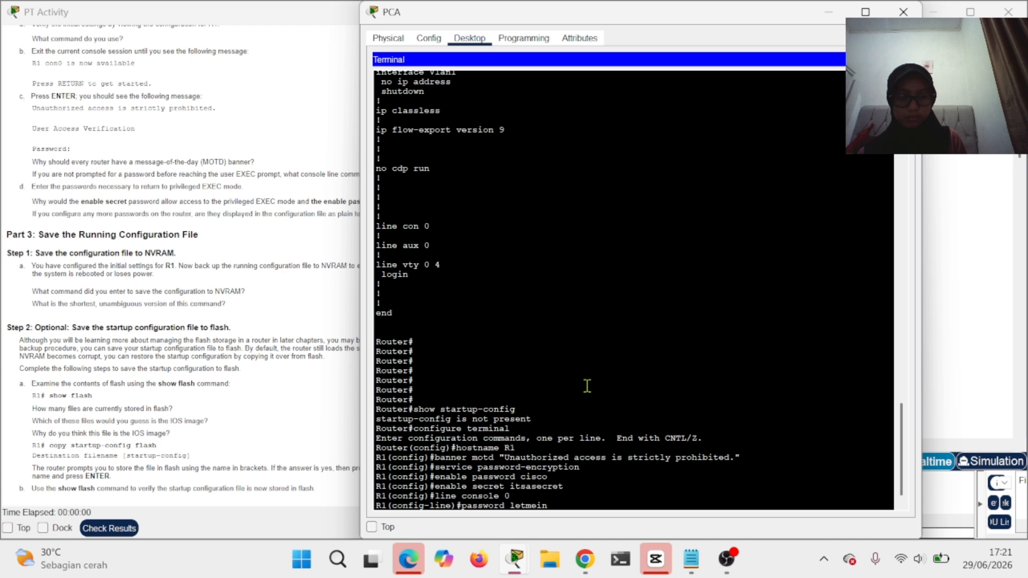
key(Return)
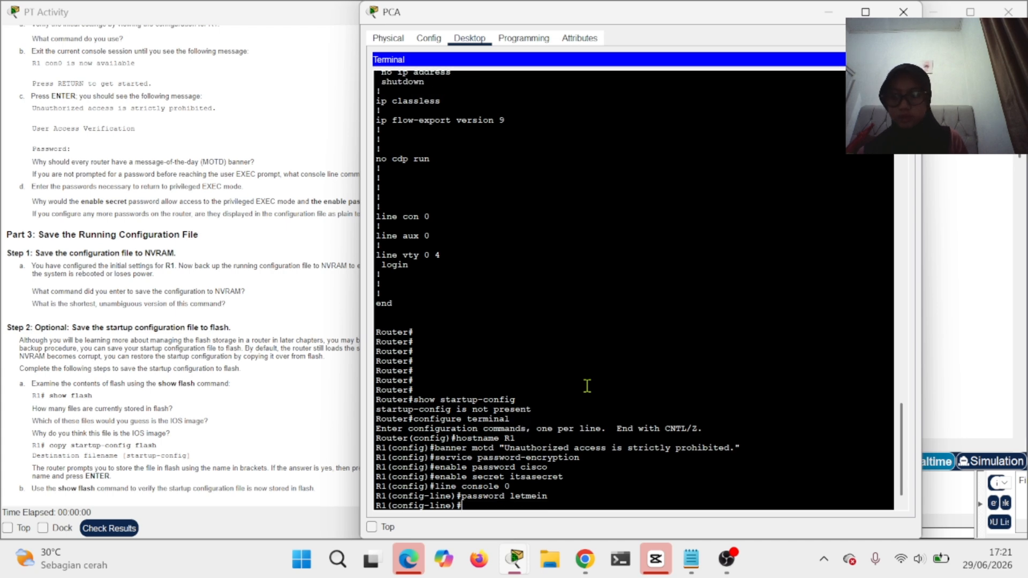
text(login)
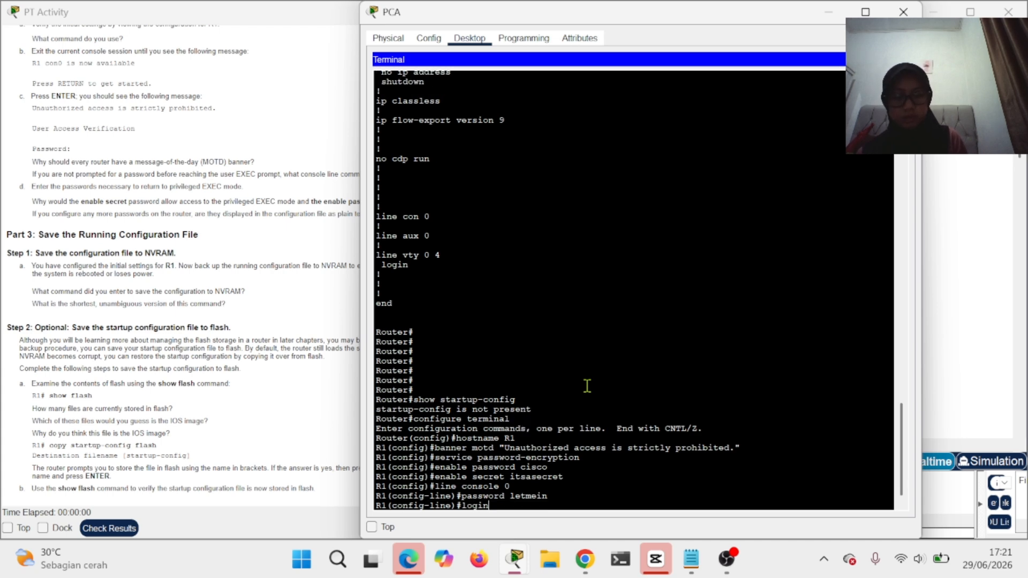
key(Return)
text(e)#e)
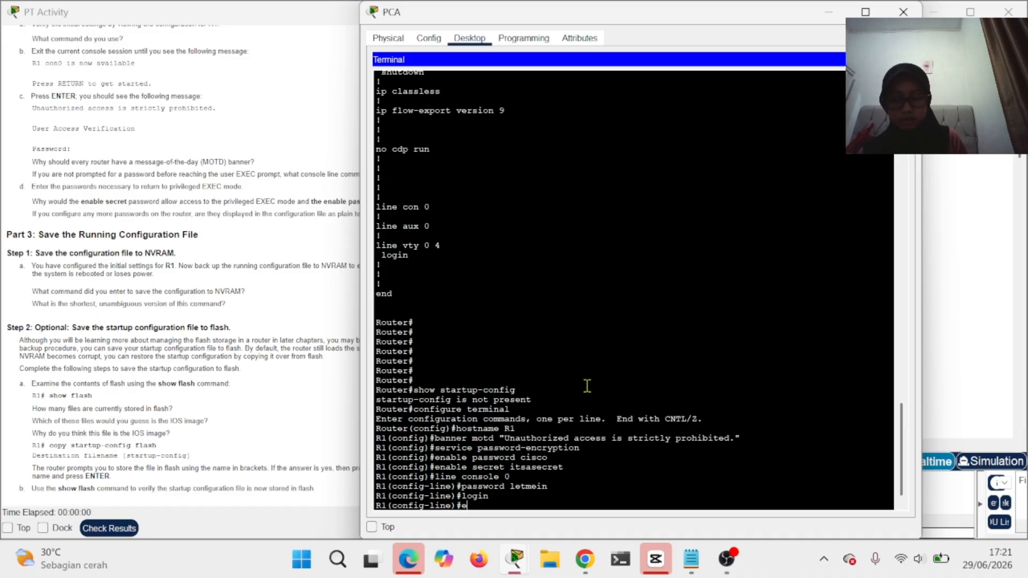
text(xit)
key(Return)
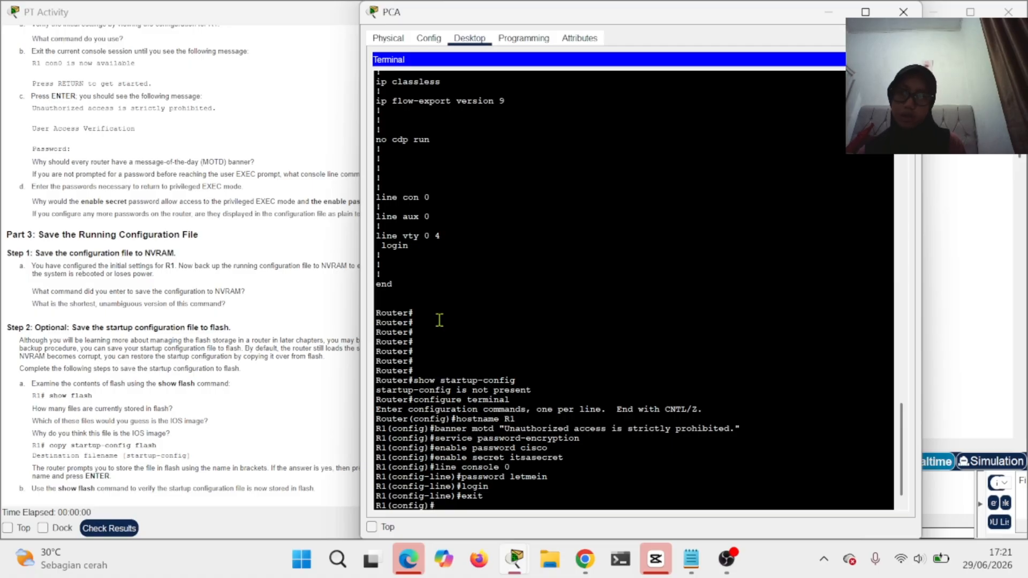
- Exit global configuration mode back to the R1# privileged prompt
scroll(223, 362, up, 3)
scroll(222, 362, up, 1)
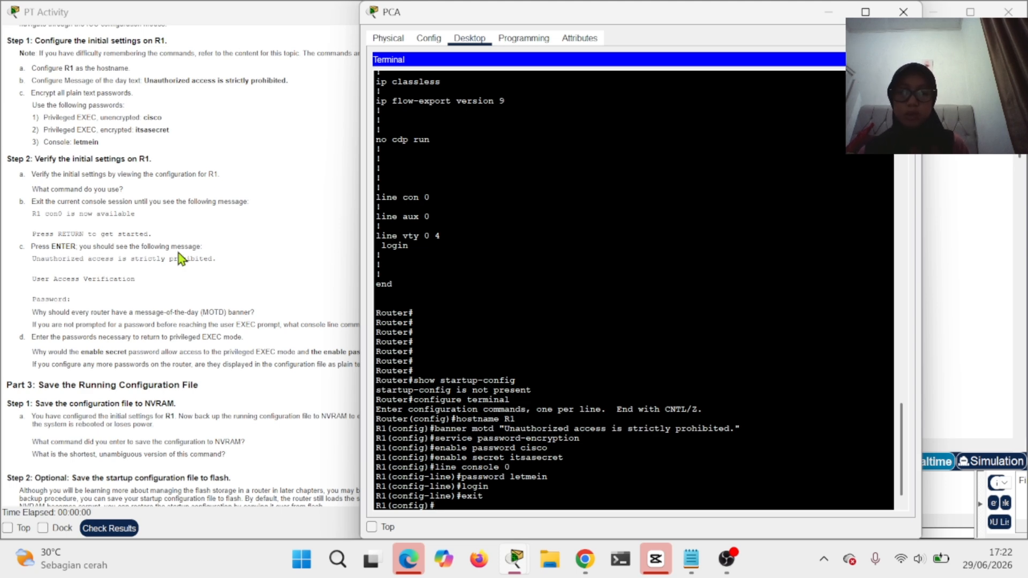
mouse_move(519, 542)
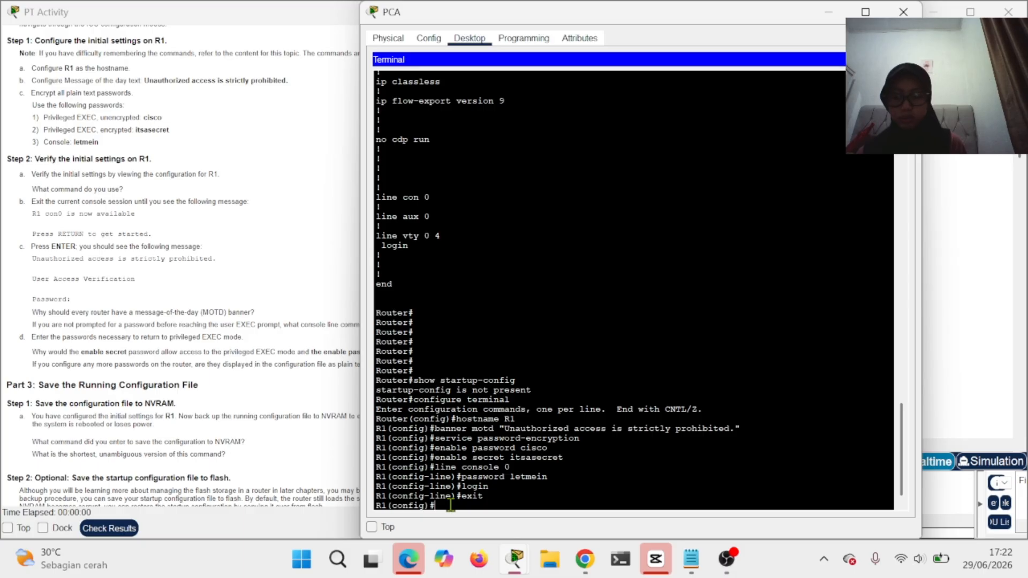
text(ex)
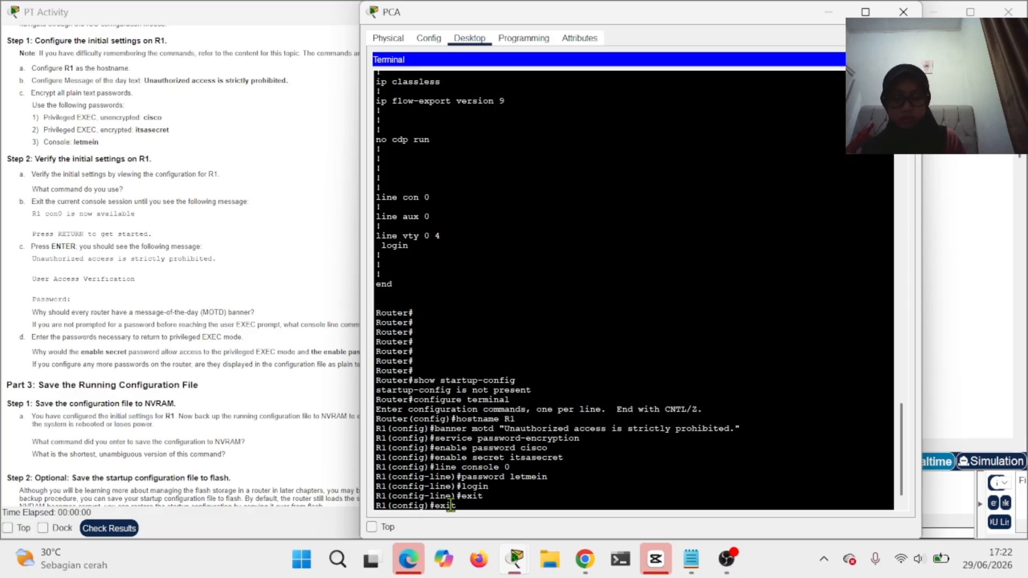
text(it)
key(Return)
key(Return)
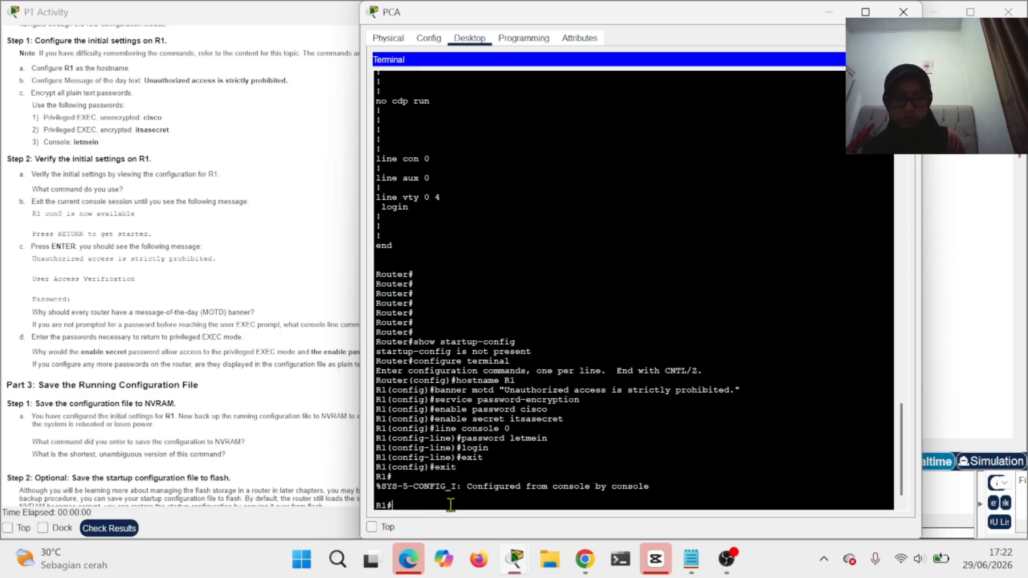
text(exit)
- Log out of R1's console and log back in past the MOTD banner with the console password
key(Return)
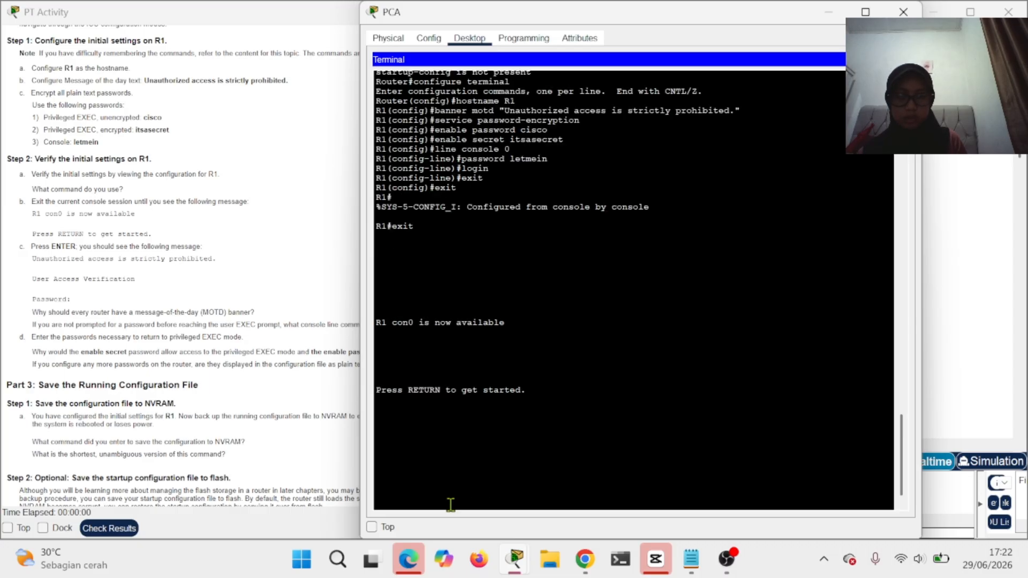
key(Return)
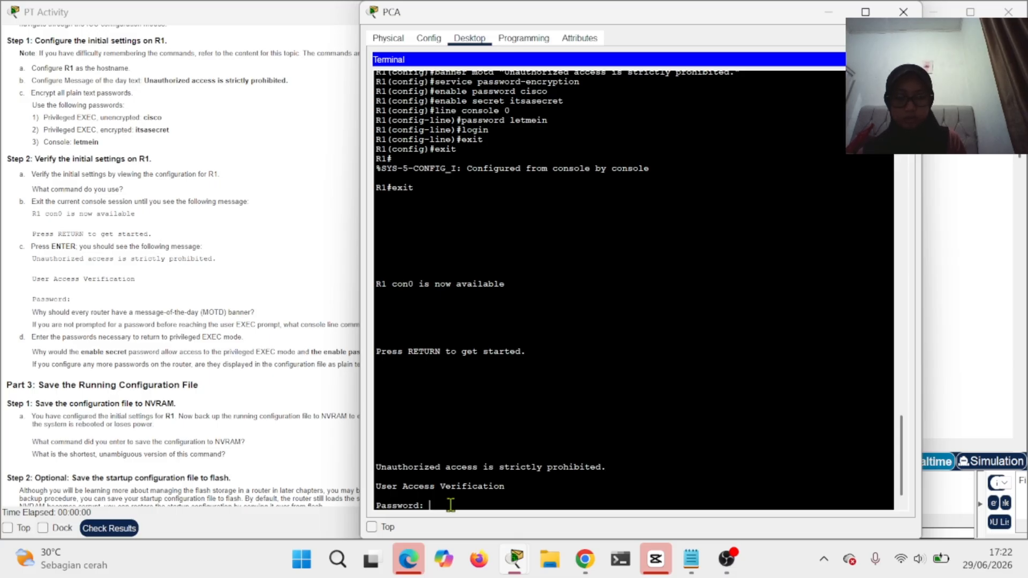
key(Return)
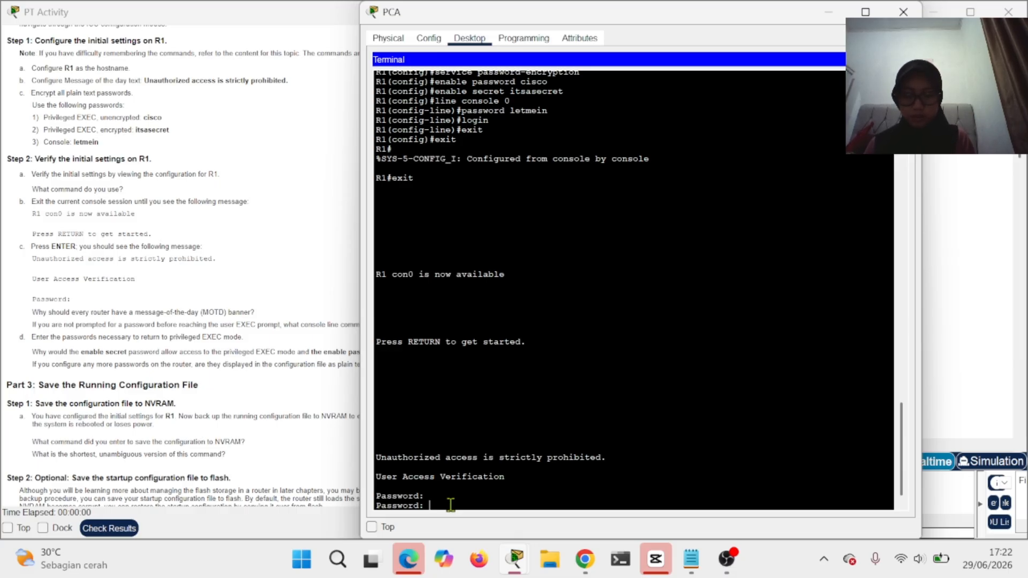
key(Return)
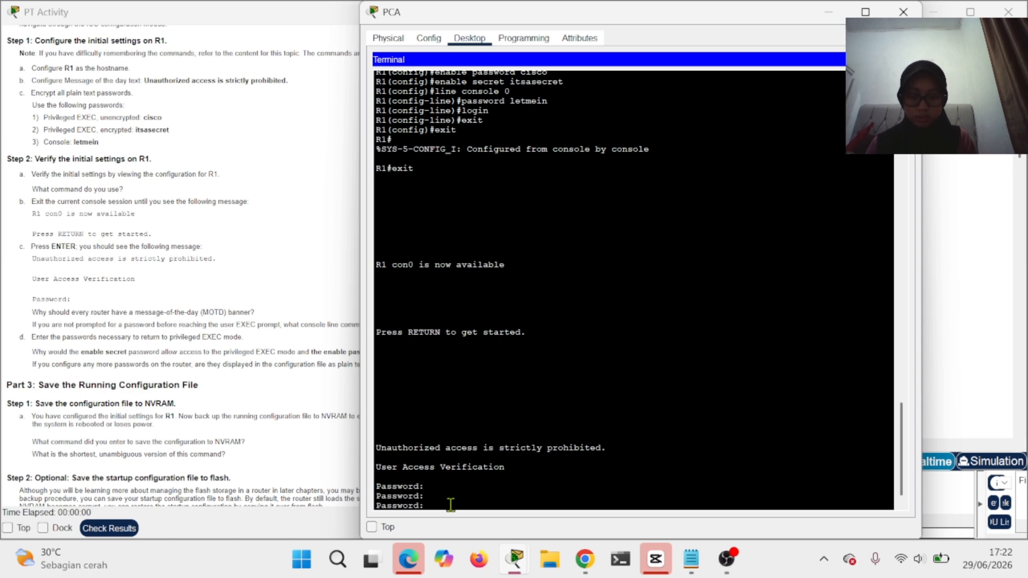
key(Return)
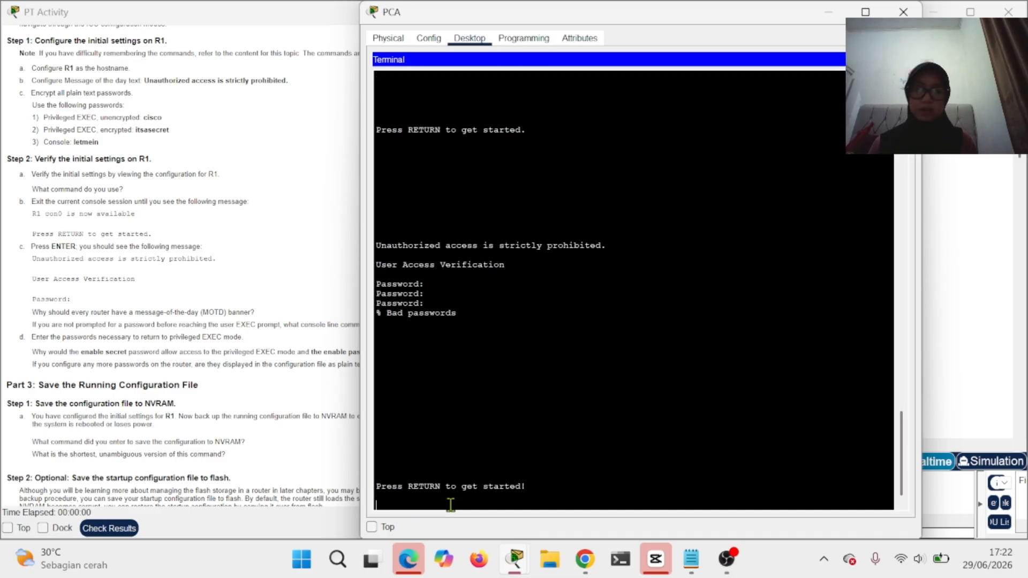
key(Return)
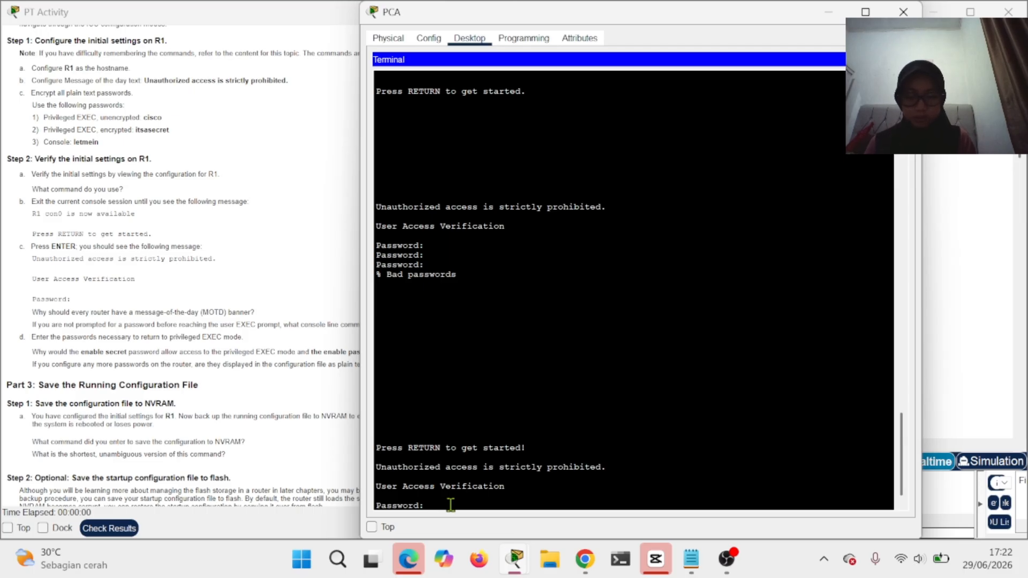
key(Return)
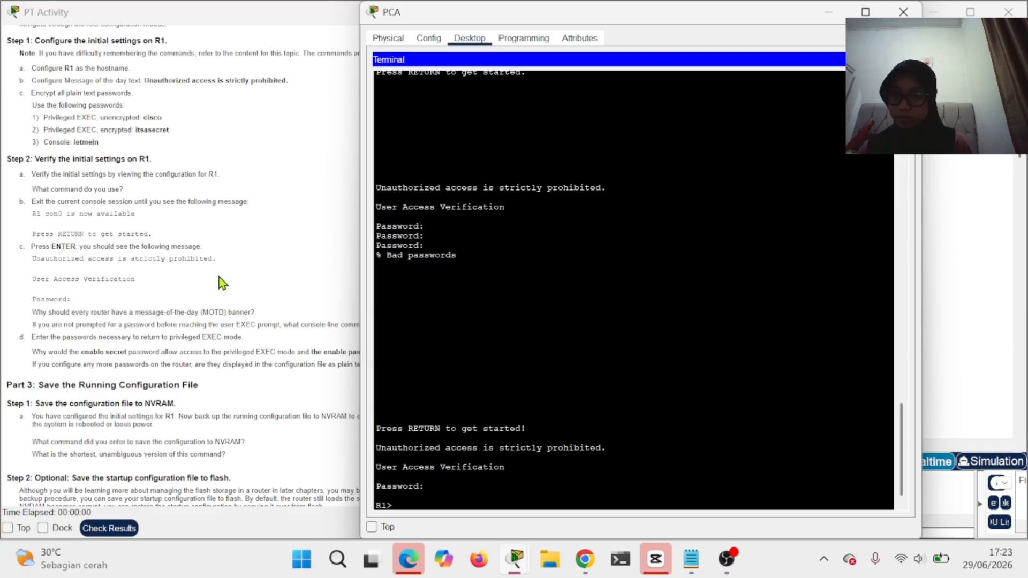
- Bring the PT Activity instructions forward and scroll to Part 3, showing 90% completion
scroll(222, 283, down, 1)
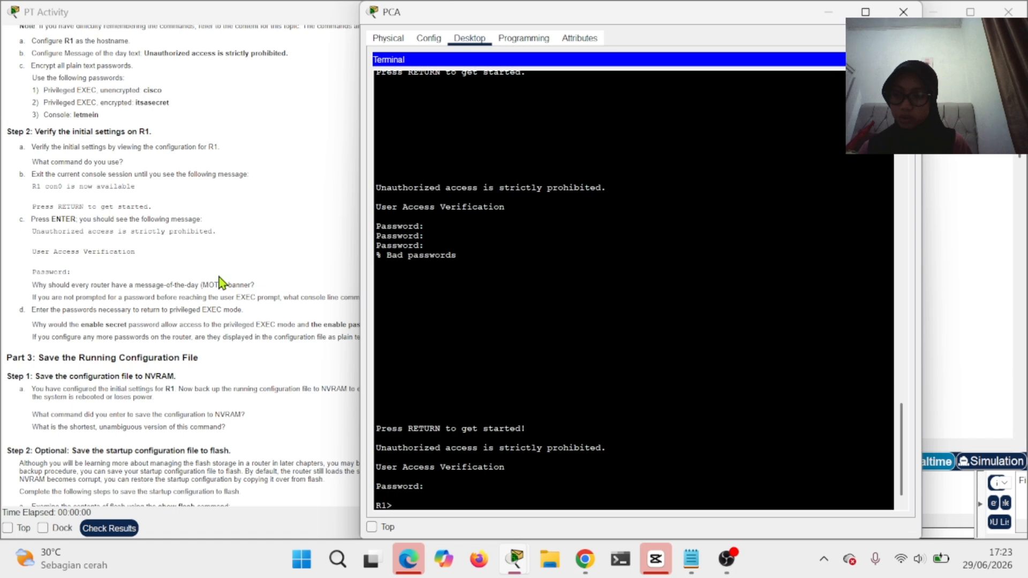
click(107, 305)
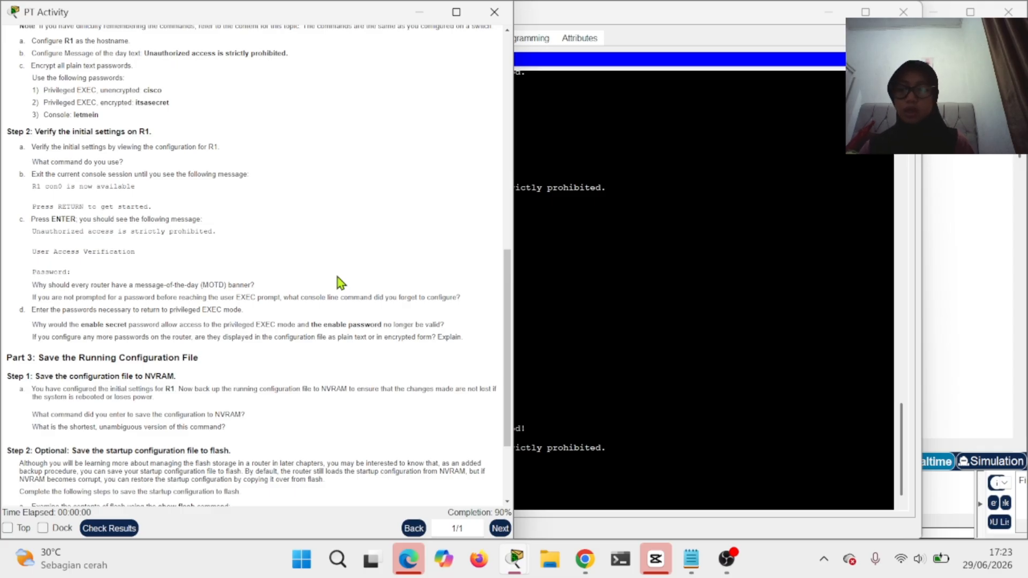
scroll(339, 281, down, 1)
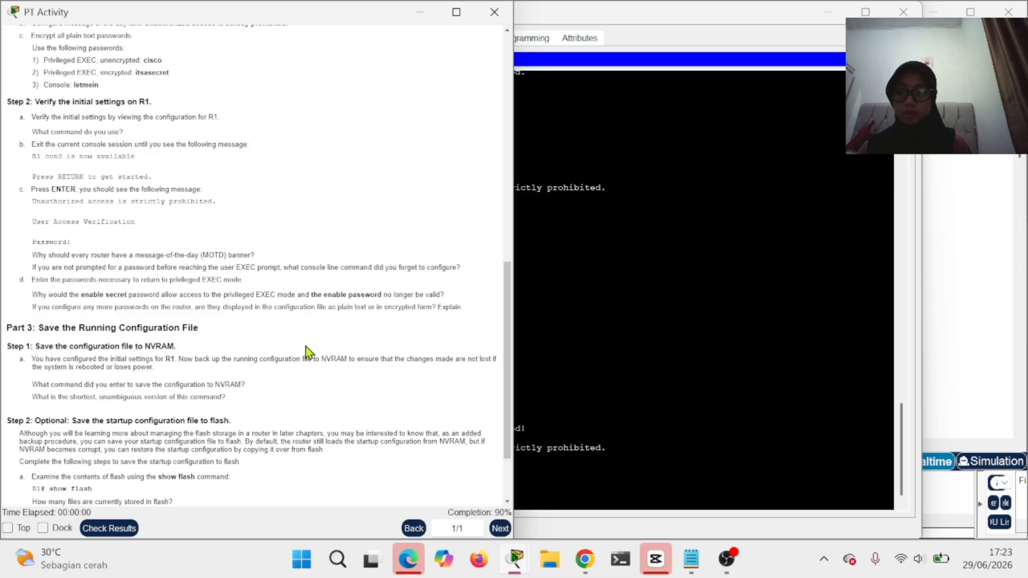
- Run 'enable' on R1 and enter the enable secret, retrying until the R1# prompt appears
click(571, 495)
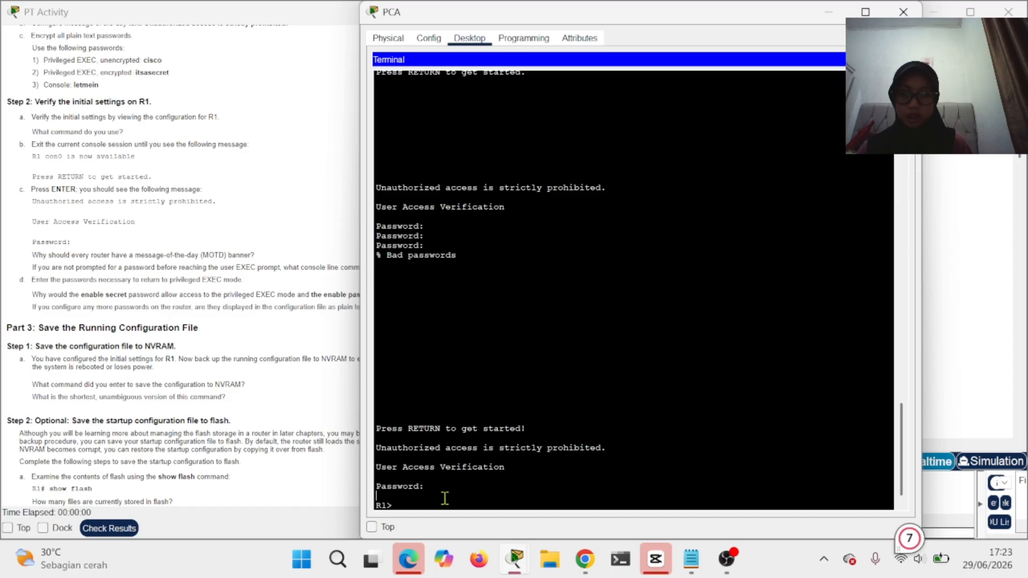
text(e)
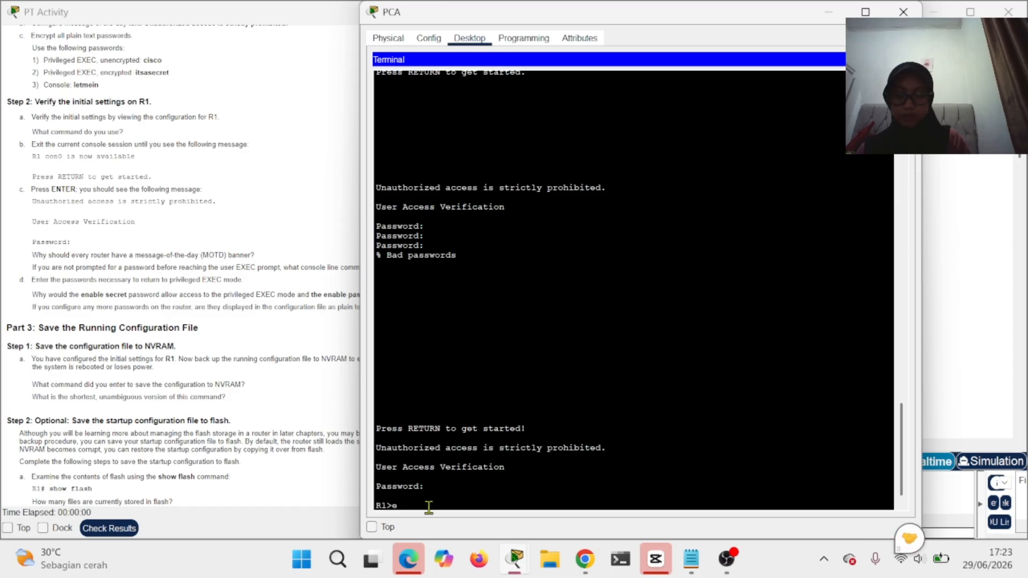
text(nable)
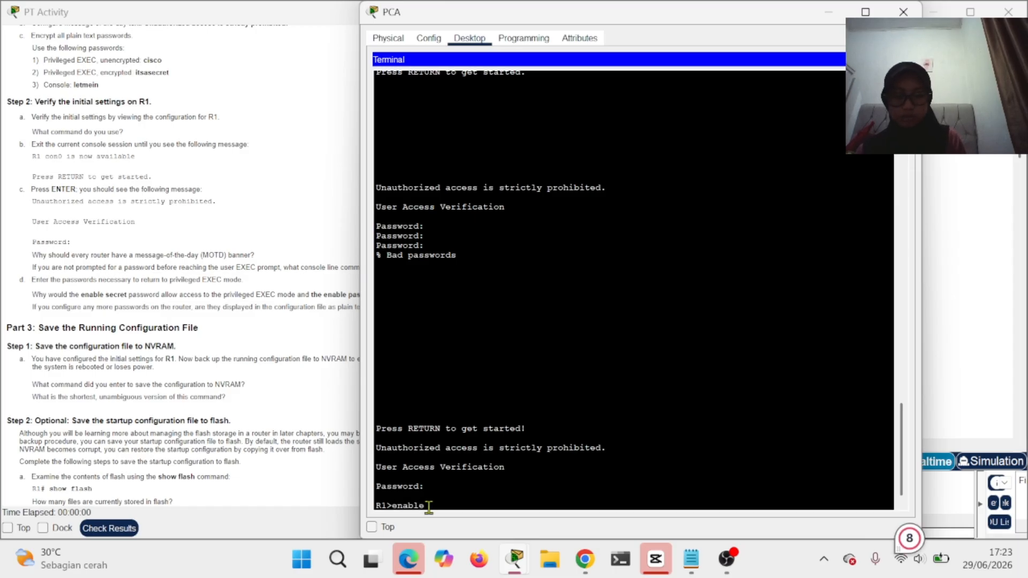
key(Return)
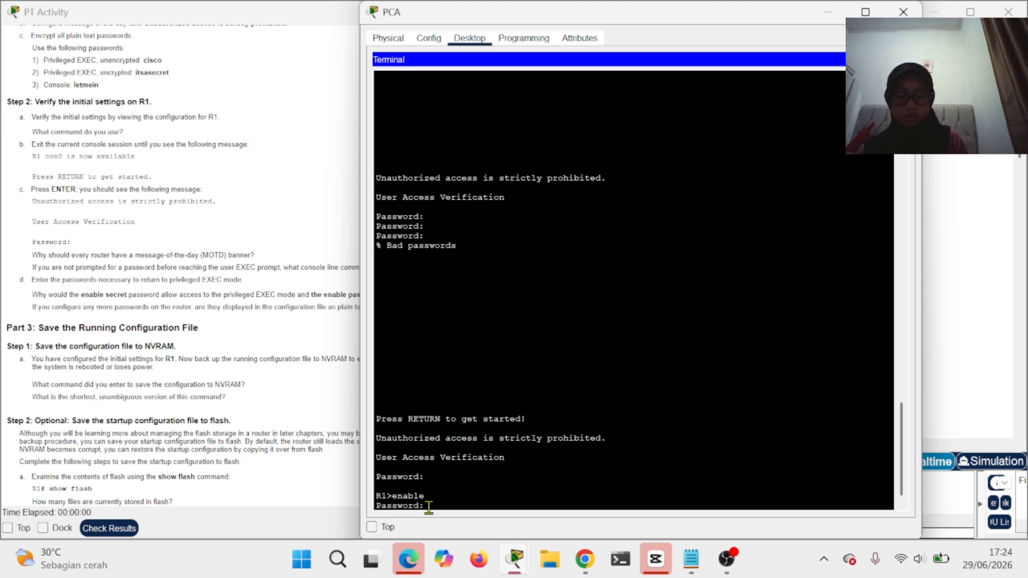
key(Return)
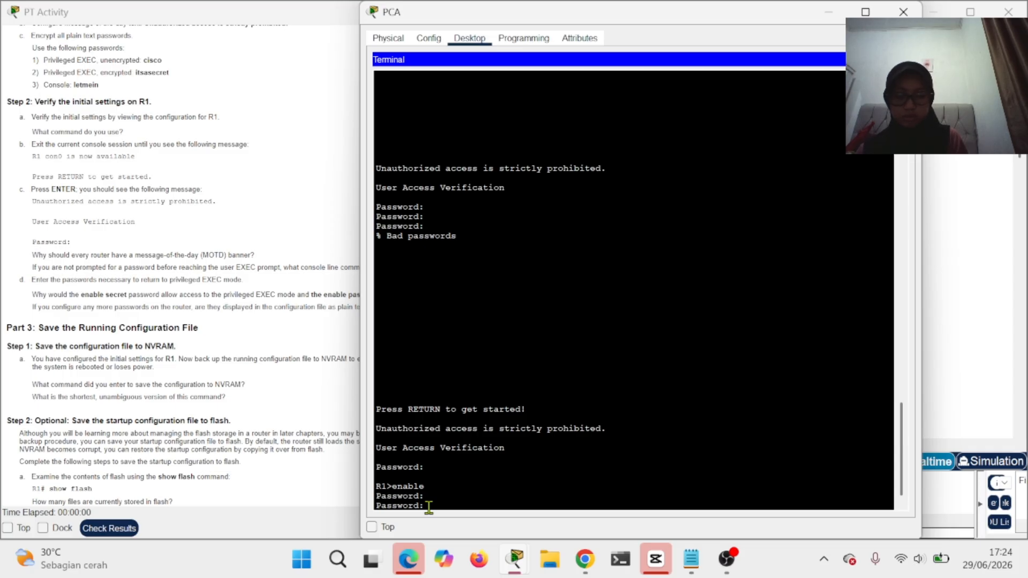
key(Return)
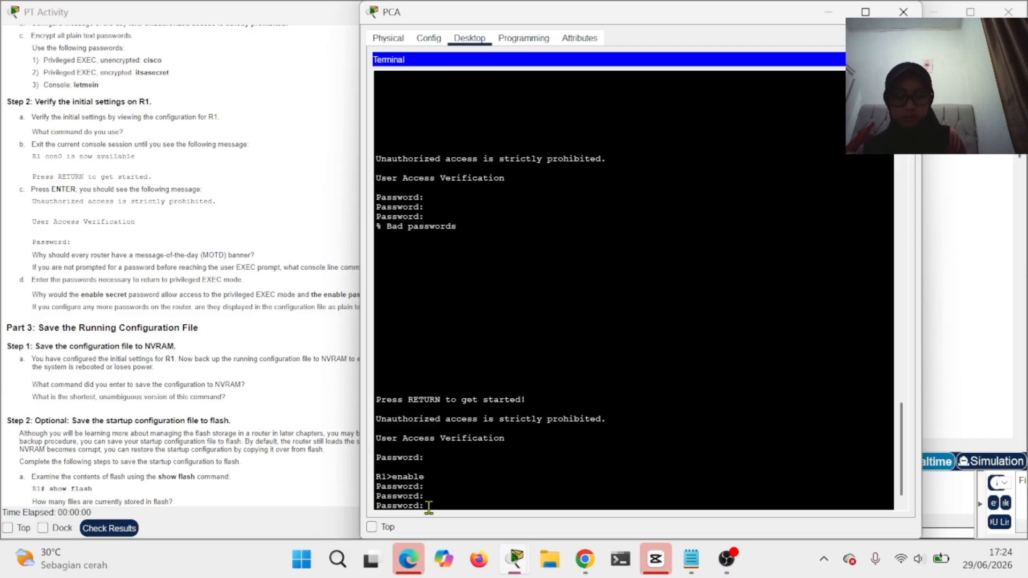
key(Return)
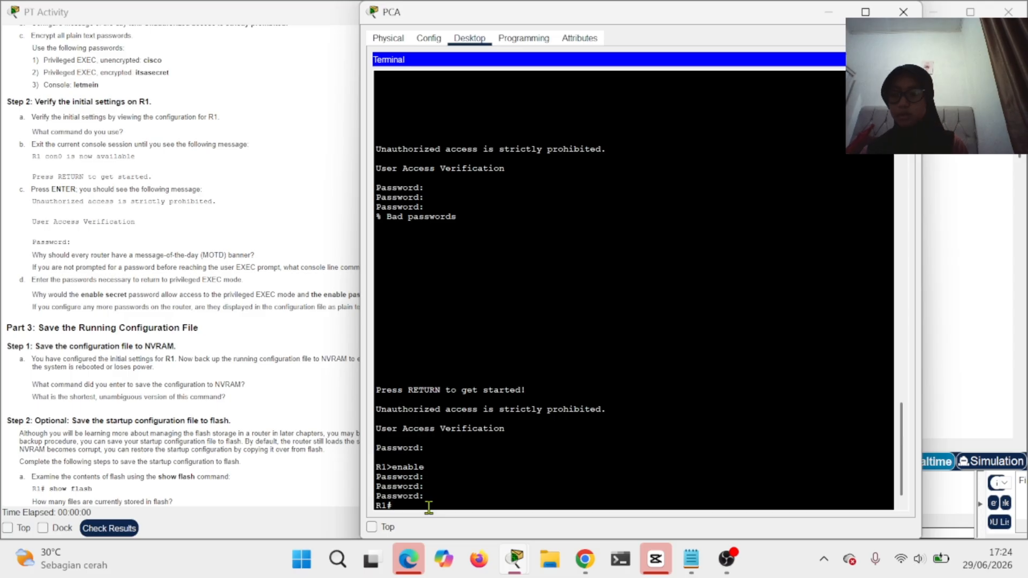
click(223, 317)
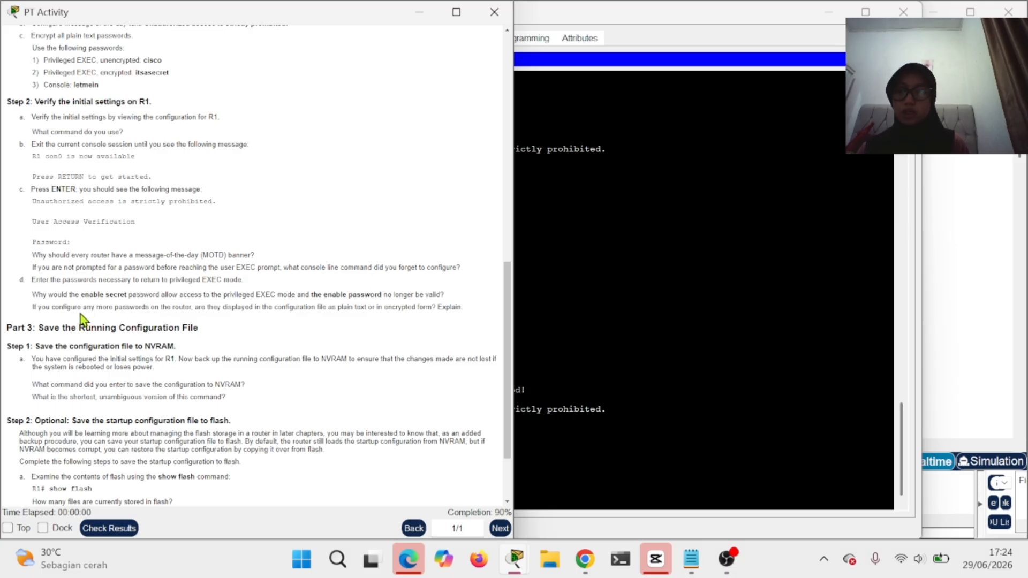
scroll(263, 346, down, 3)
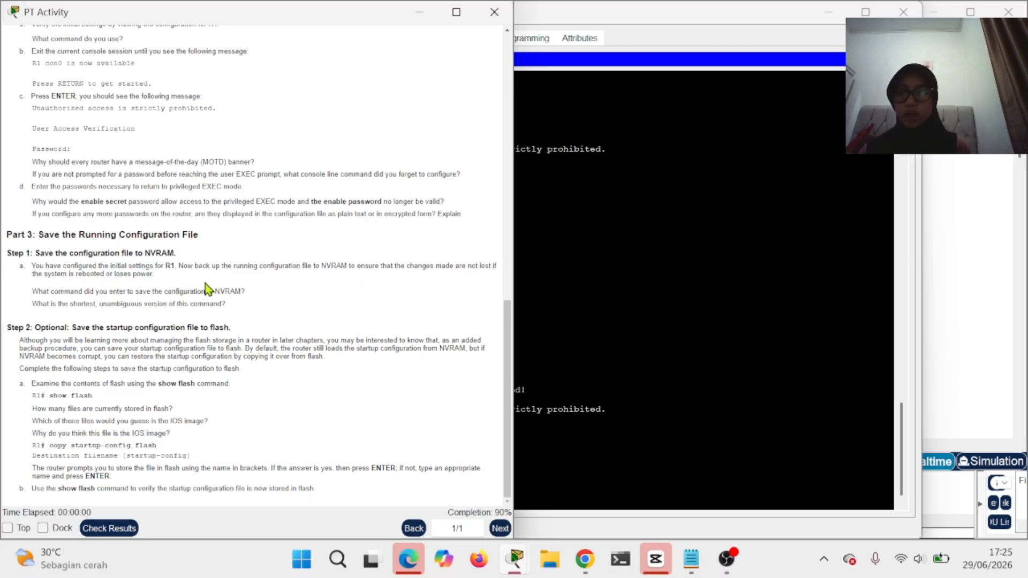
click(610, 482)
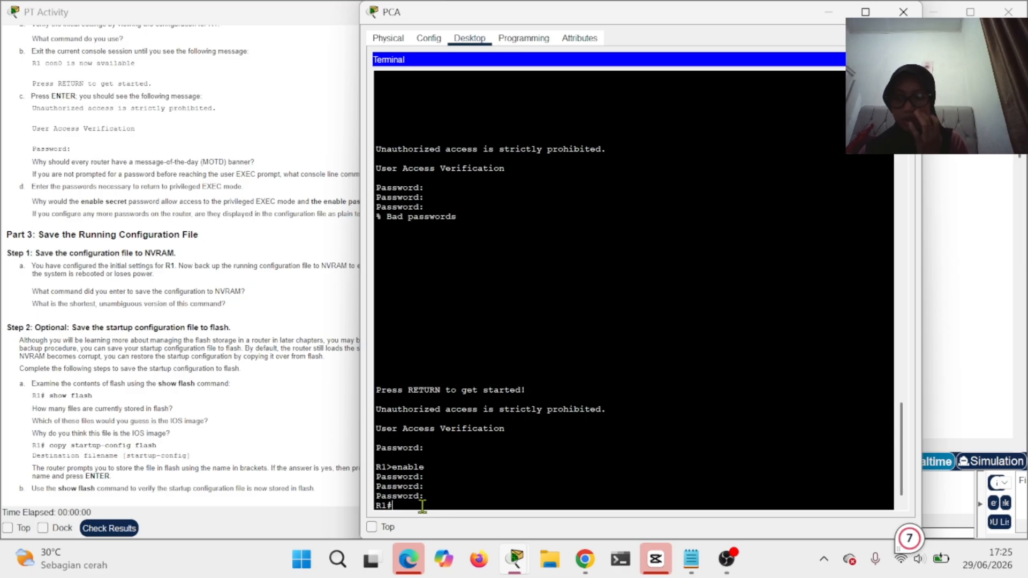
- Run copy running-config startup-config and accept the default startup-config name
text(copy )
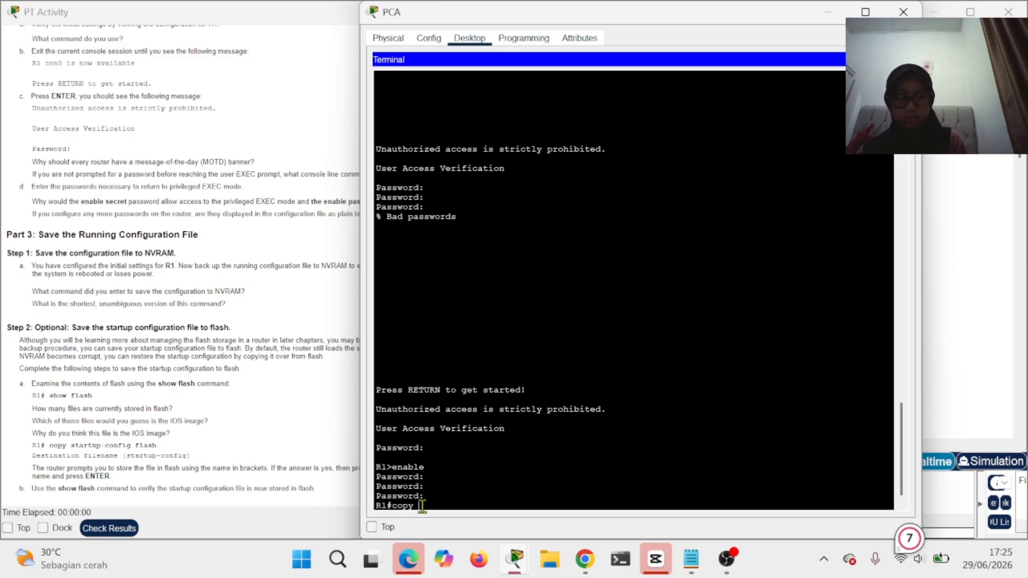
text(iunning)
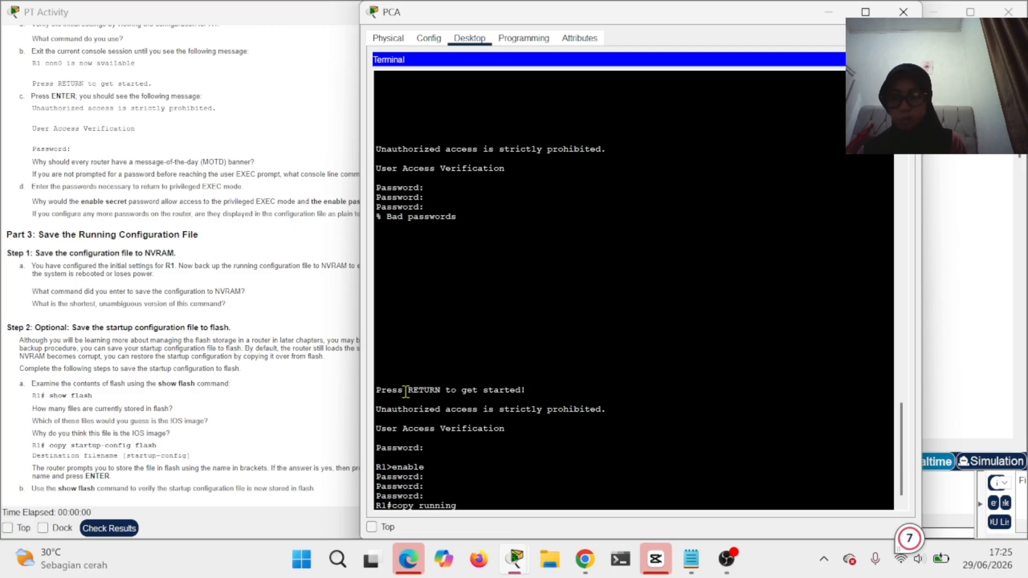
text(-c)
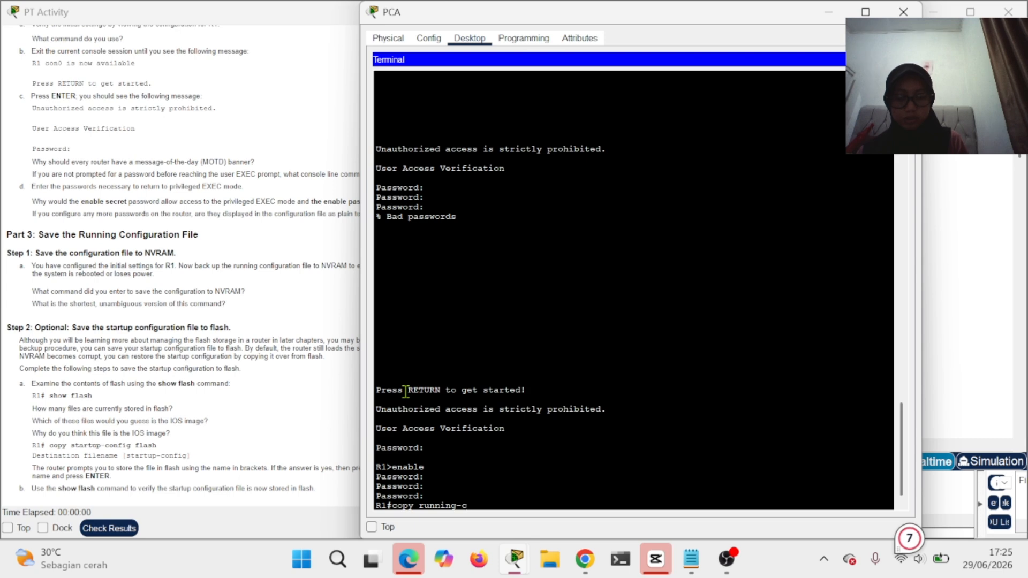
text(onfig startu)
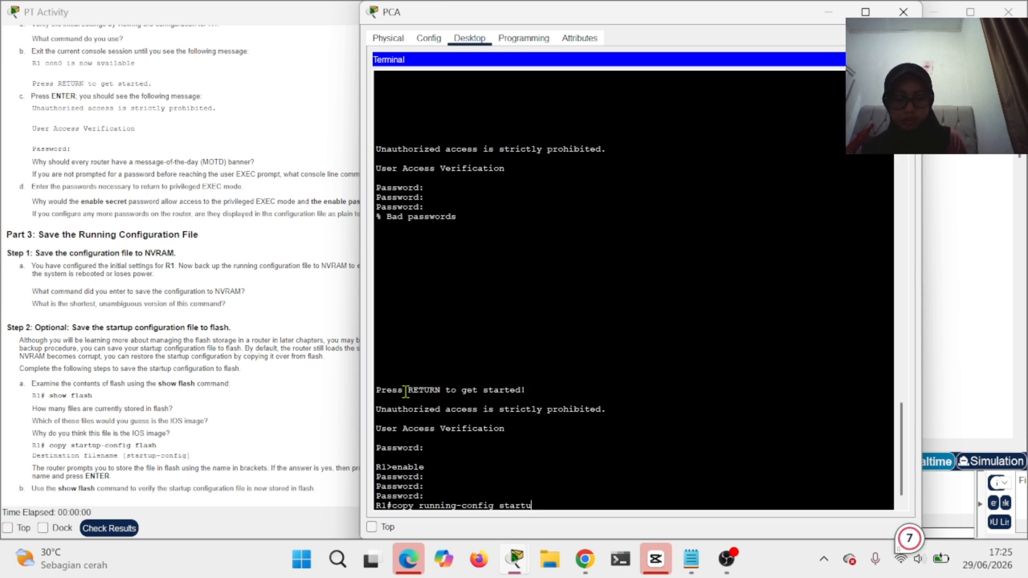
text(p-con)
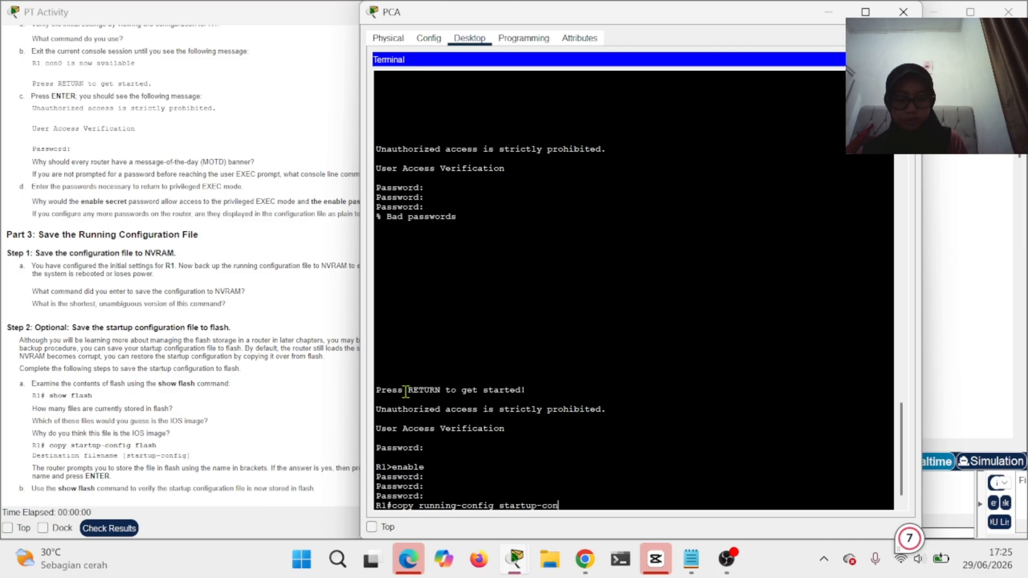
text(fig)
key(Return)
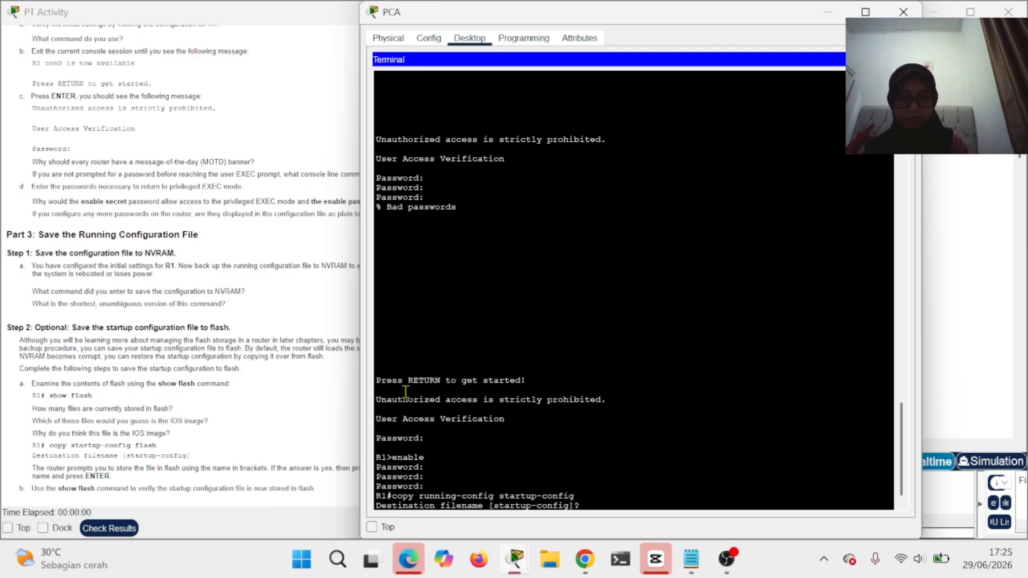
key(Return)
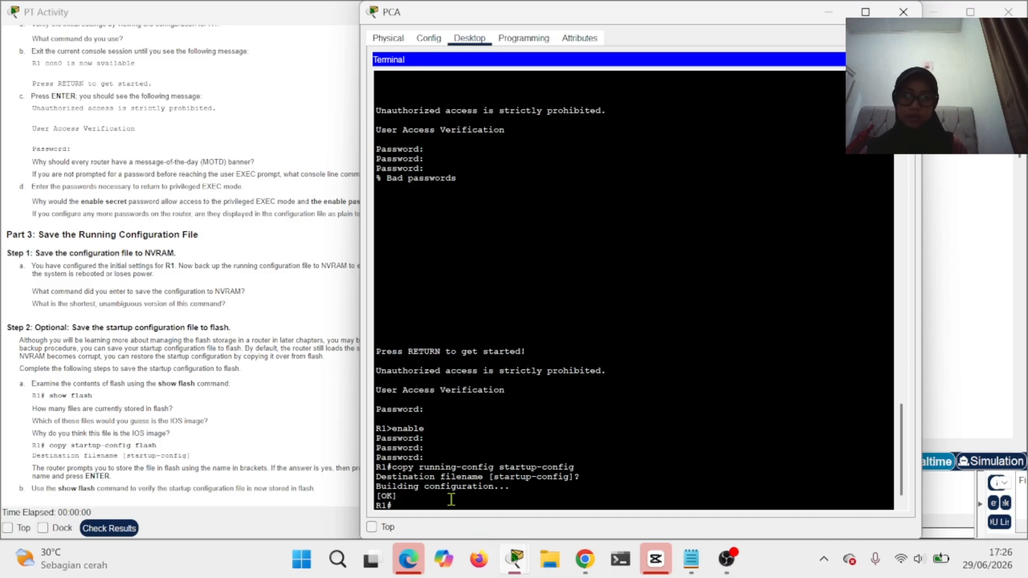
- Run 'show flash' on R1 to list its three stored files and flash space
text(sho)
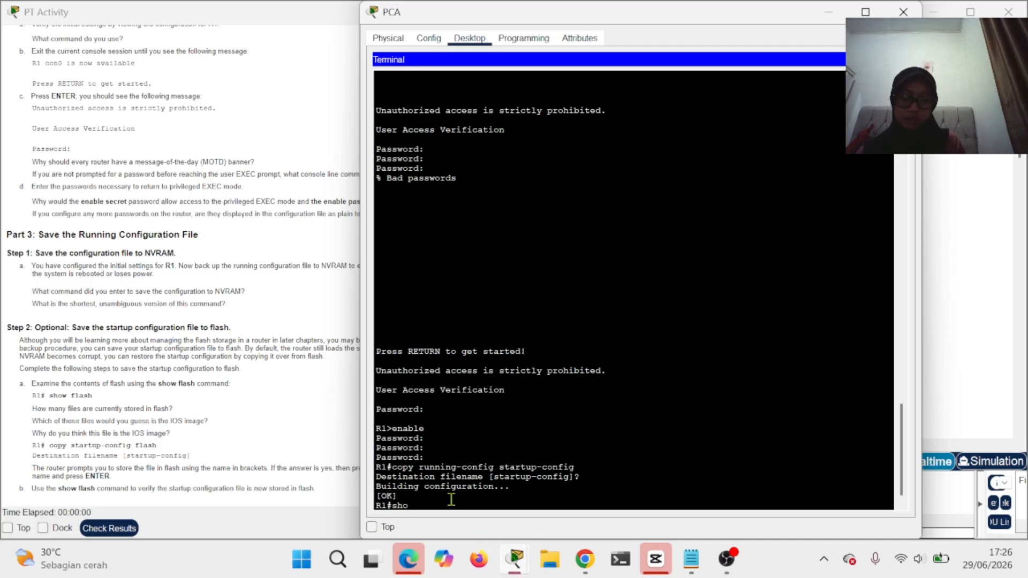
text(w)
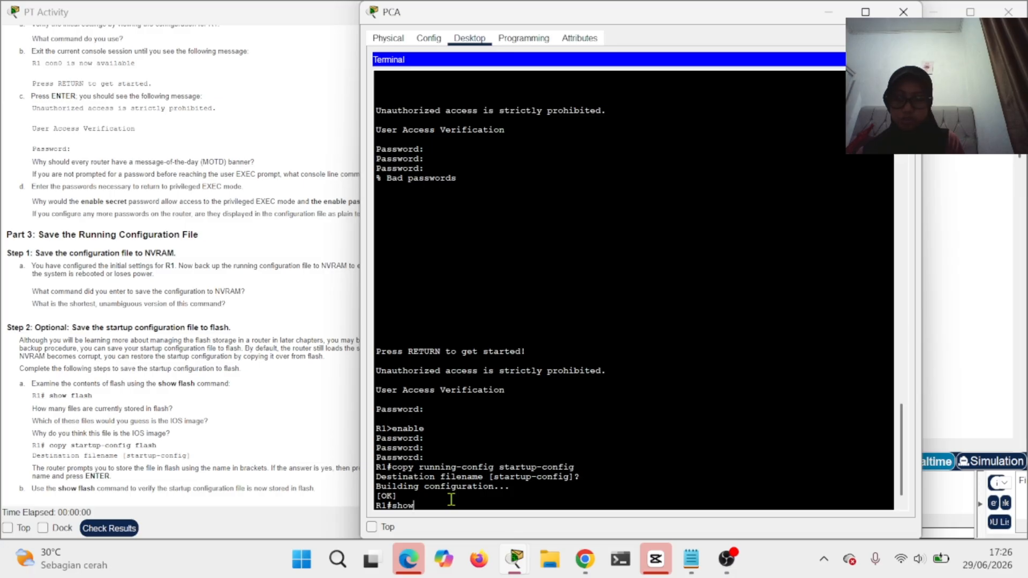
text( flash)
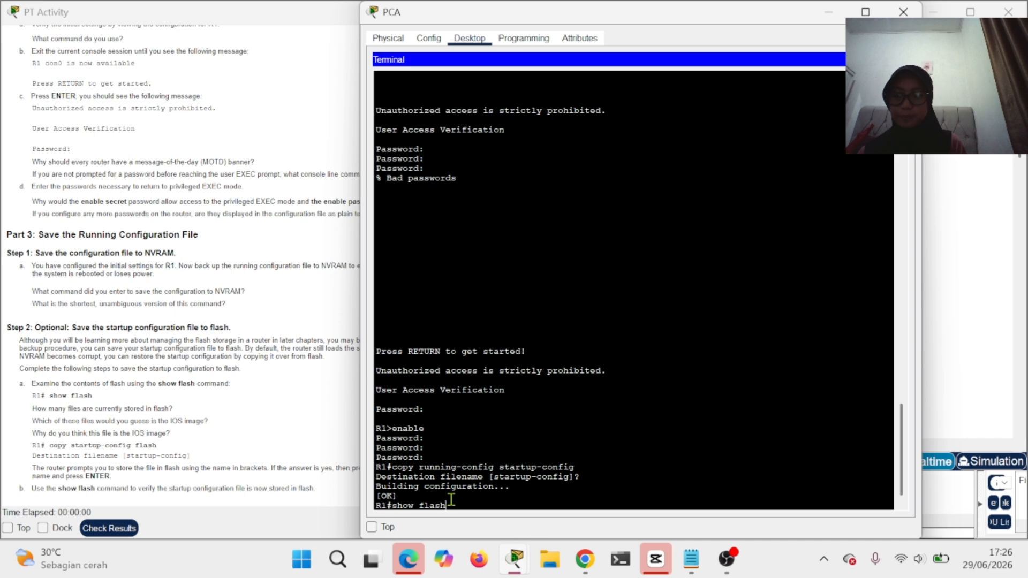
key(Return)
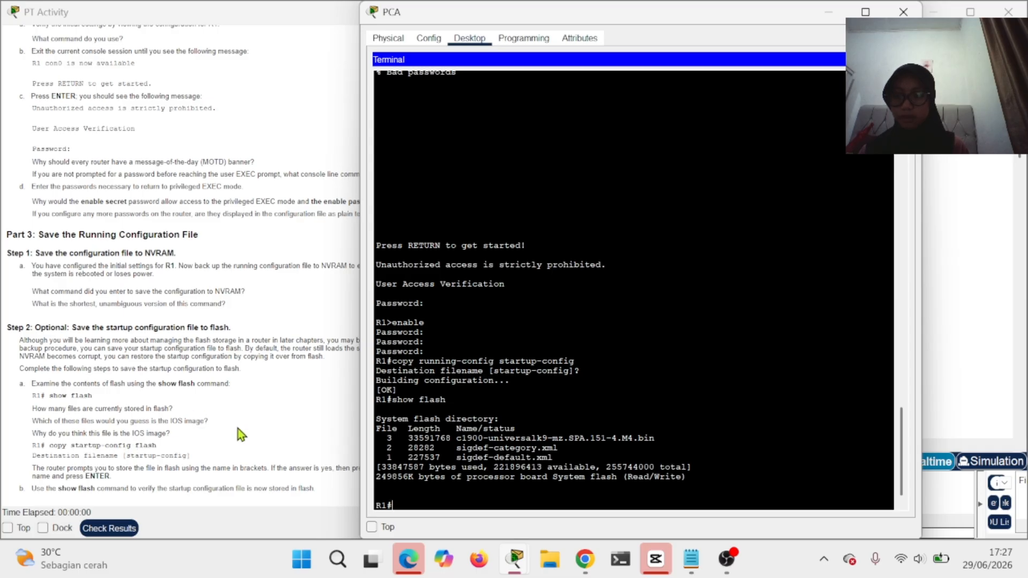
- Copy R1's startup-config to flash under the default name, 1277 bytes copied
click(194, 453)
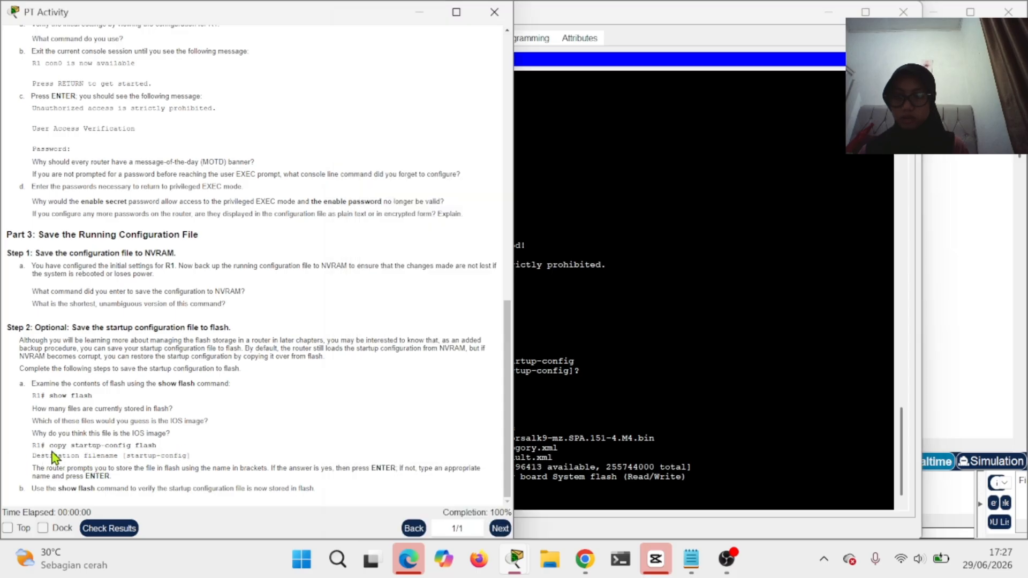
click(568, 498)
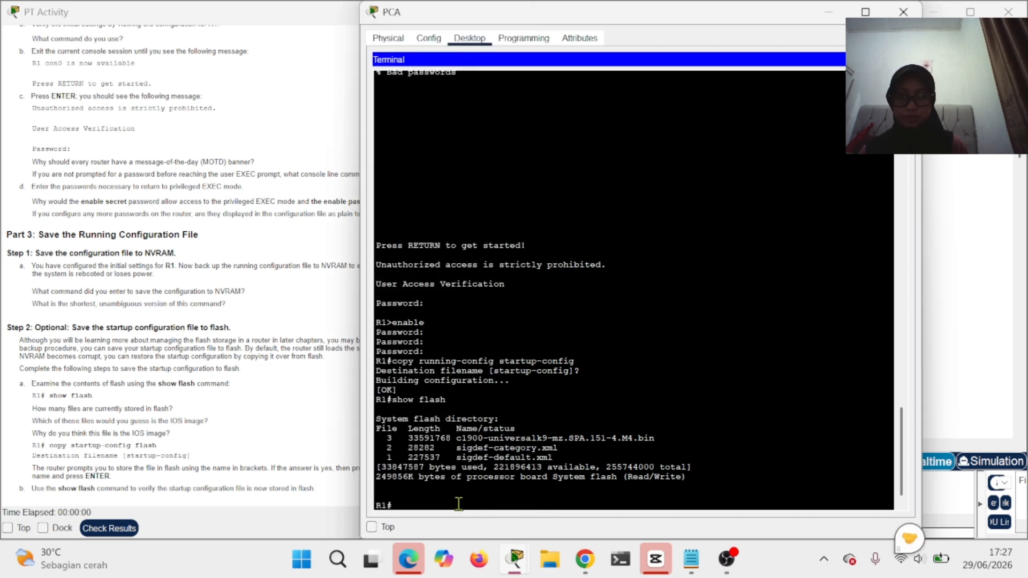
text(con)
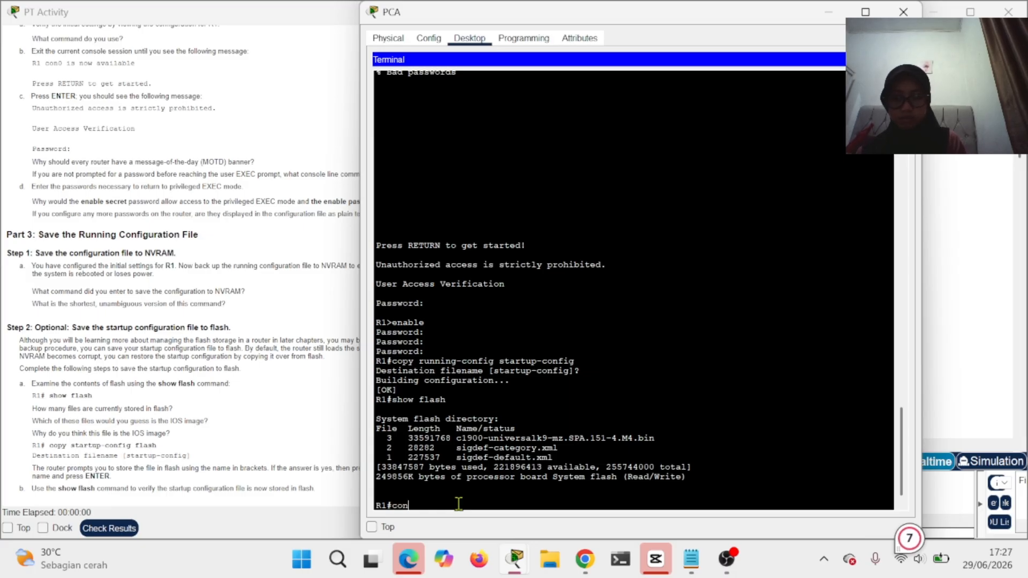
key(BackSpace)
text(py st)
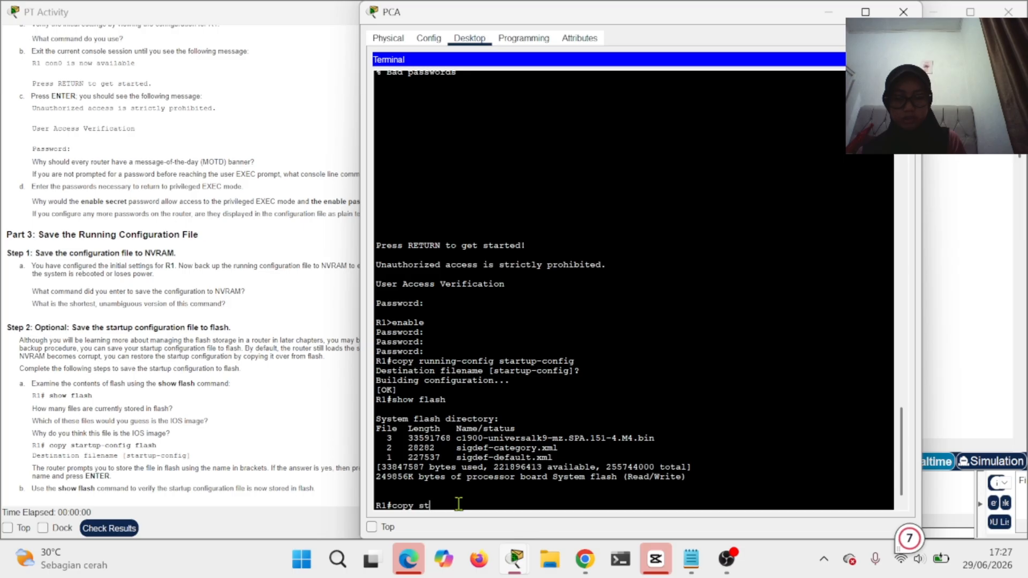
text(artup-config flash)
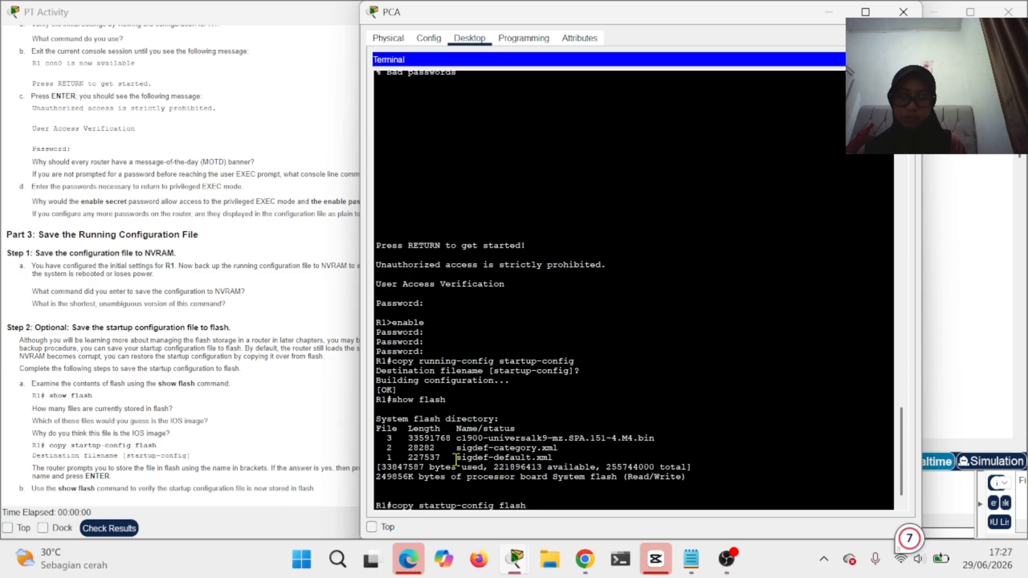
key(Return)
key(Return)
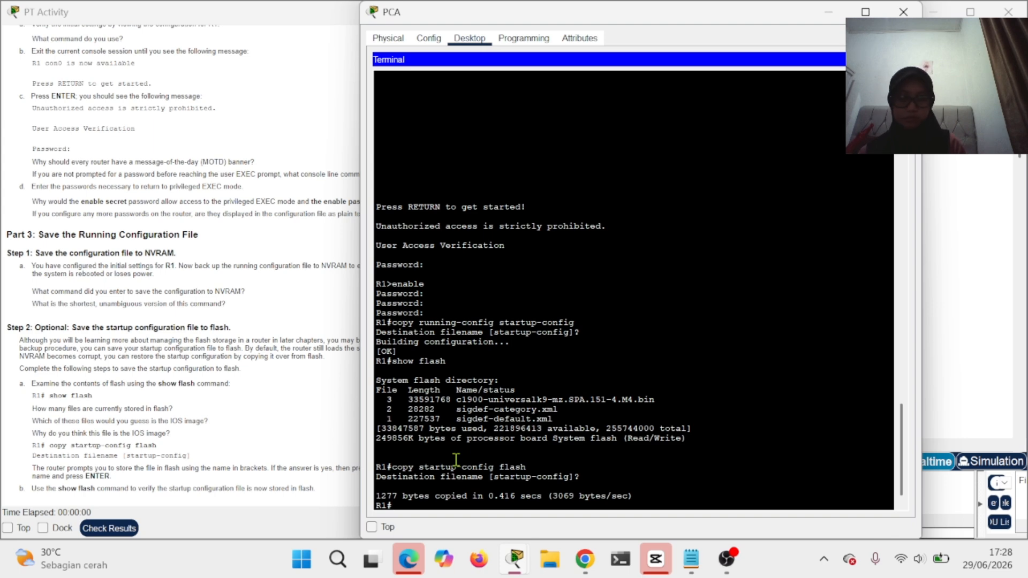
- Repeat the copy startup-config flash command, accepting the default startup-config filename
key(Up)
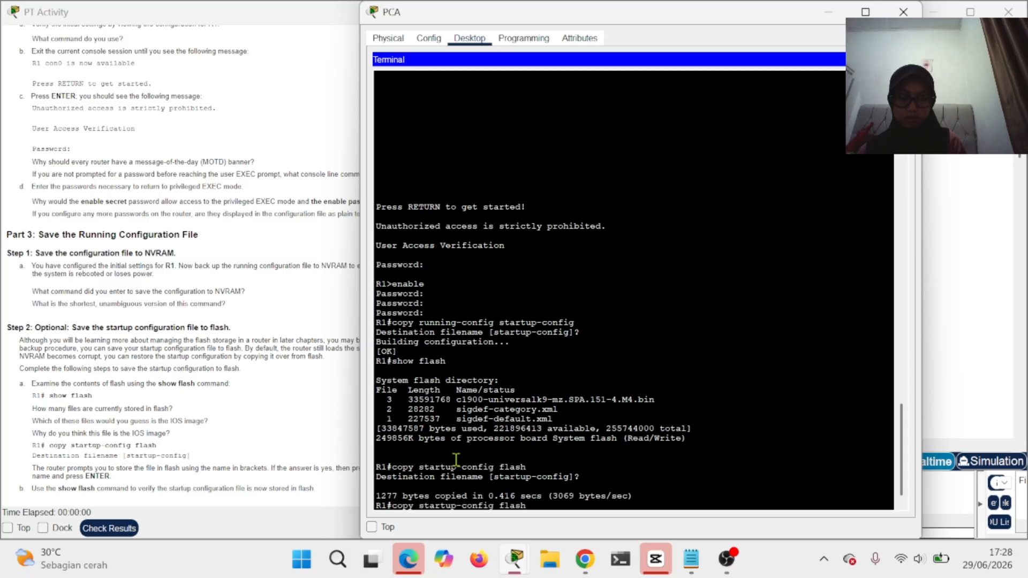
key(Return)
key(Return)
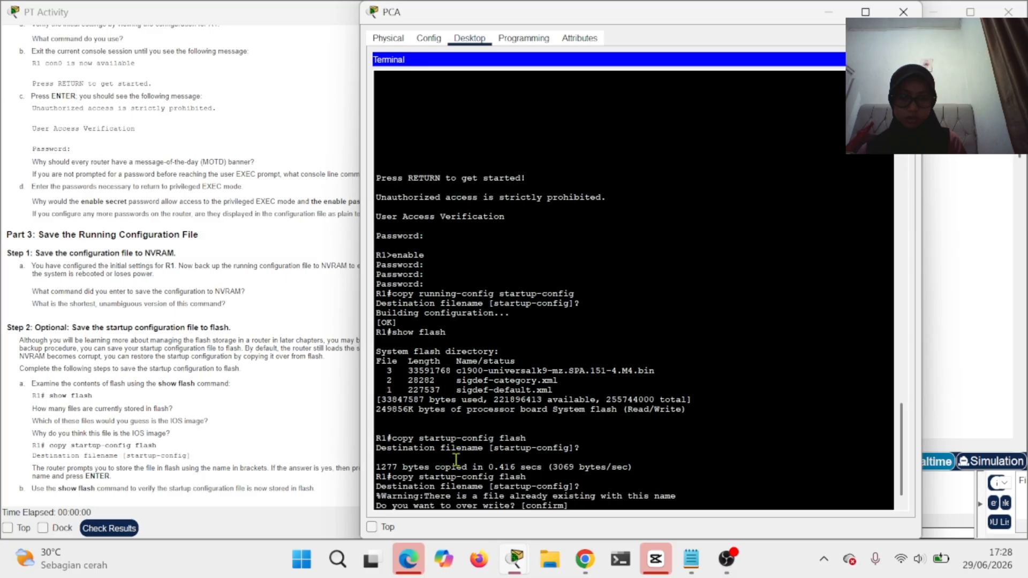
key(Return)
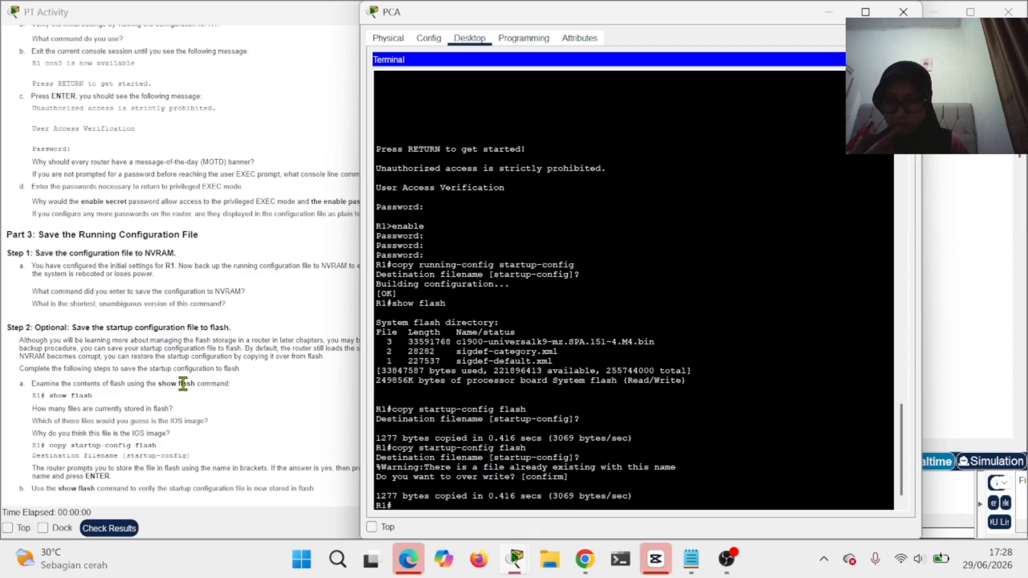
- Run 'show flash' and highlight the new 1277-byte startup-config entry and flash totals
click(280, 483)
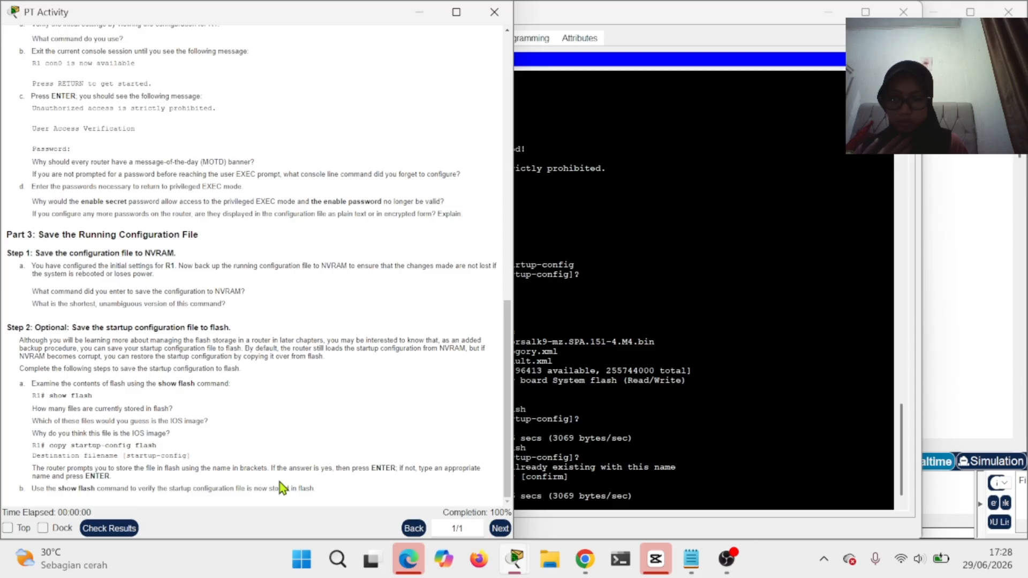
click(539, 496)
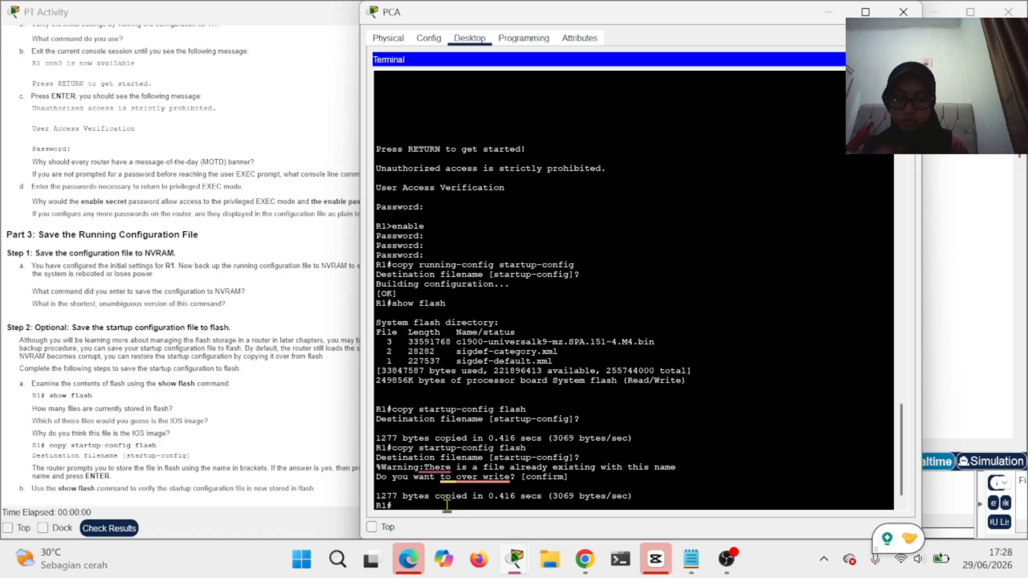
text(show fl)
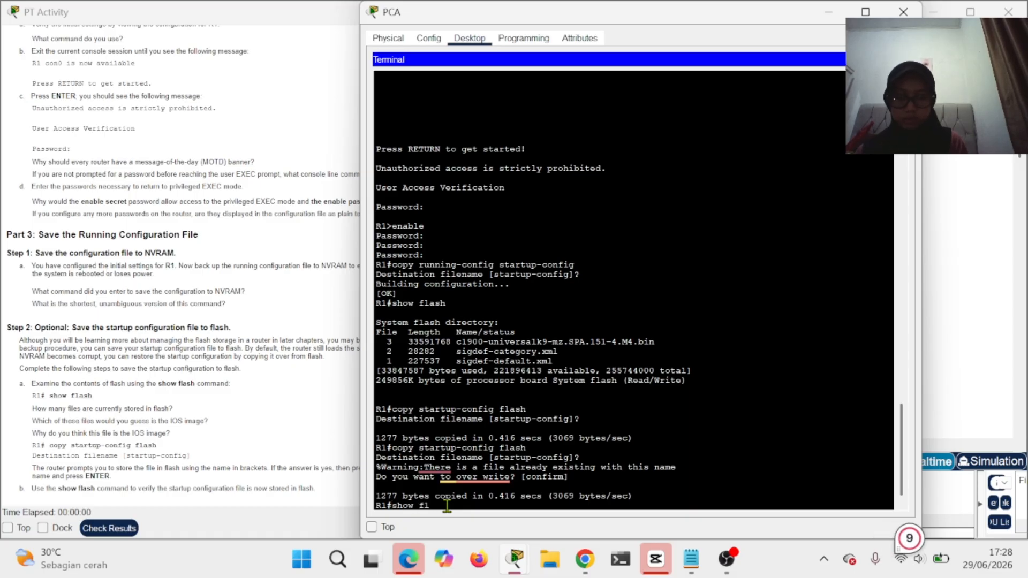
text(ash)
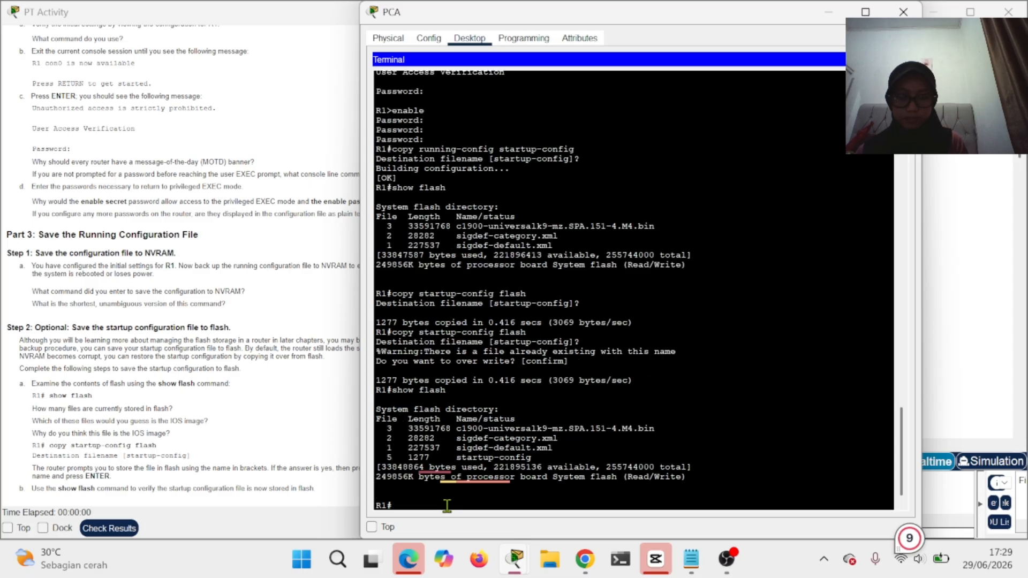
key(Return)
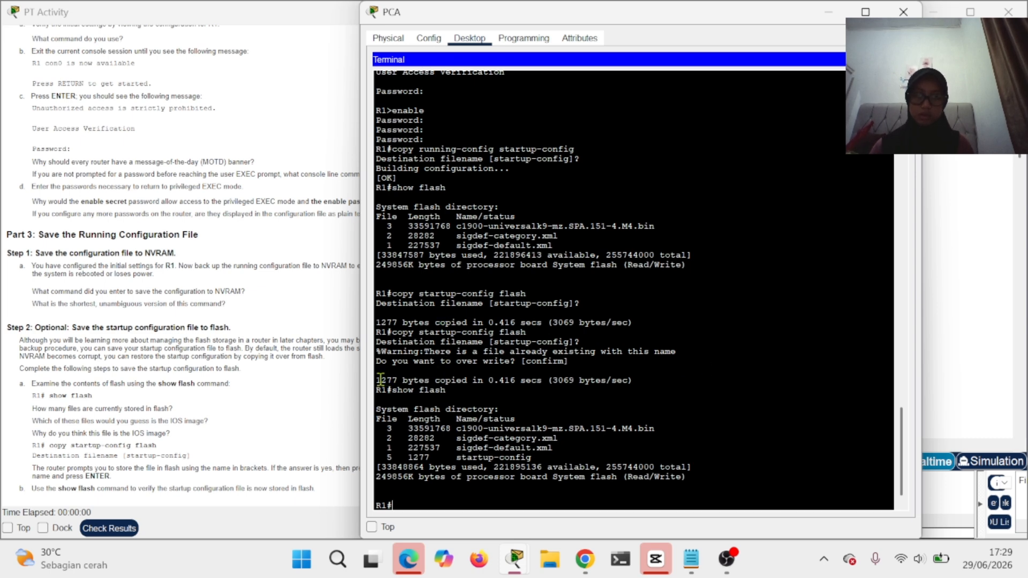
drag(383, 381, 404, 383)
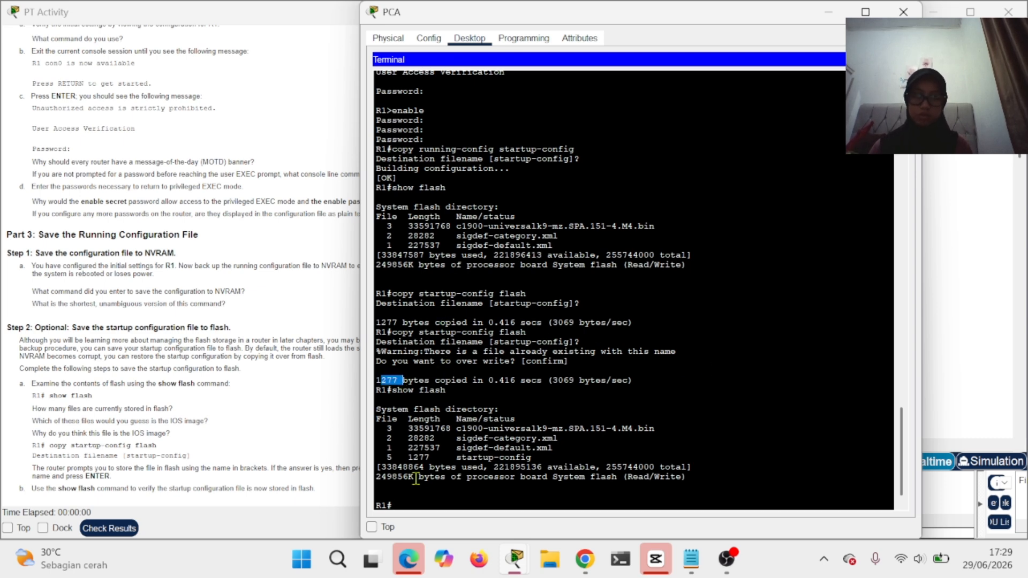
drag(405, 458, 518, 473)
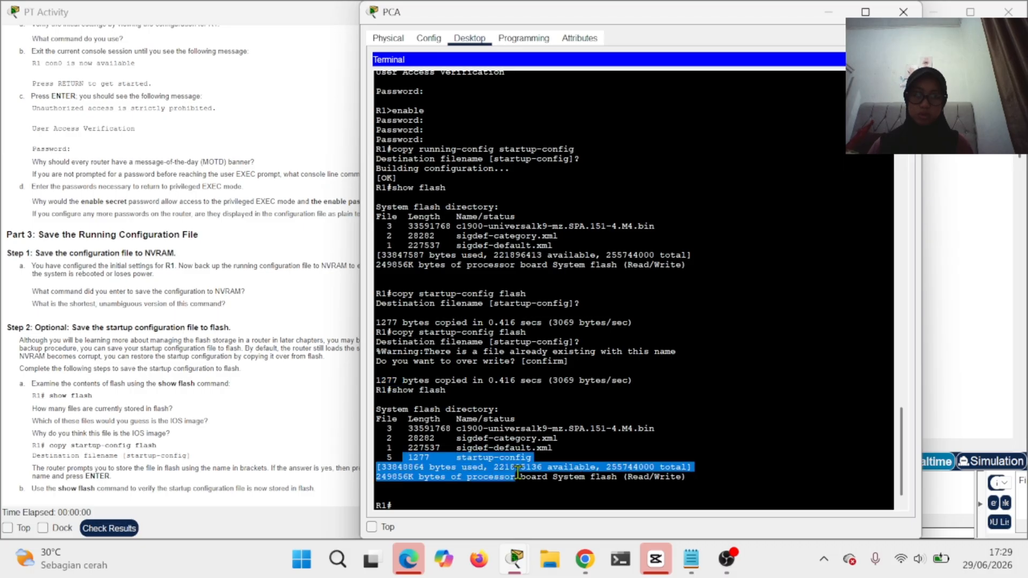
click(670, 500)
- Close the PCA terminal and view the itemised assessment results, all marked Correct
click(909, 10)
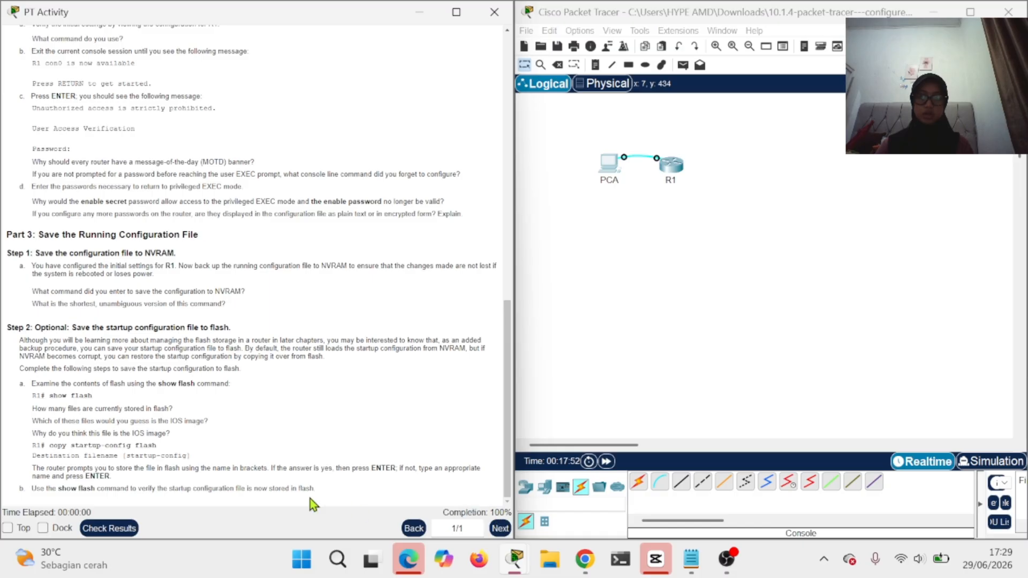
click(109, 529)
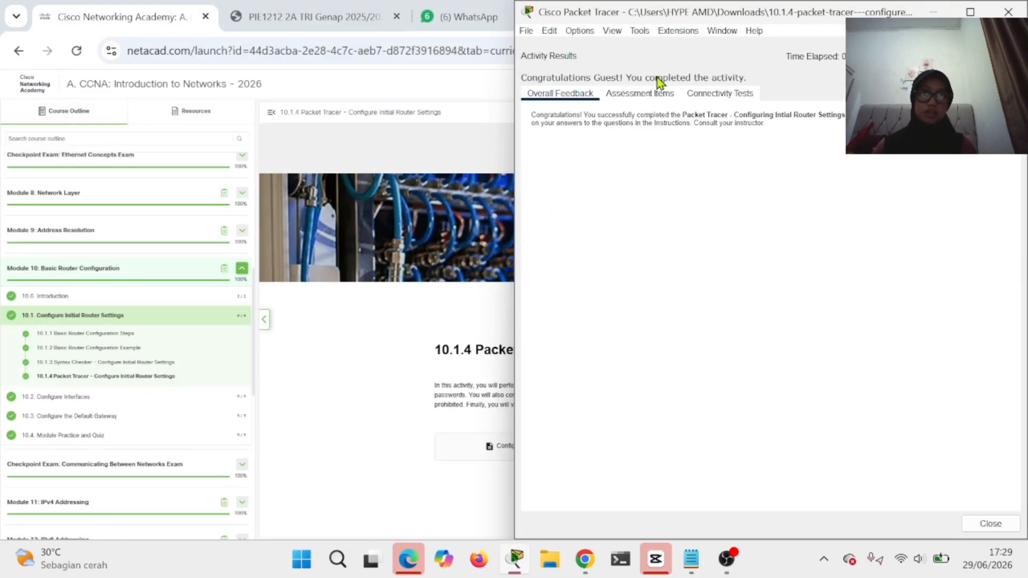
click(654, 92)
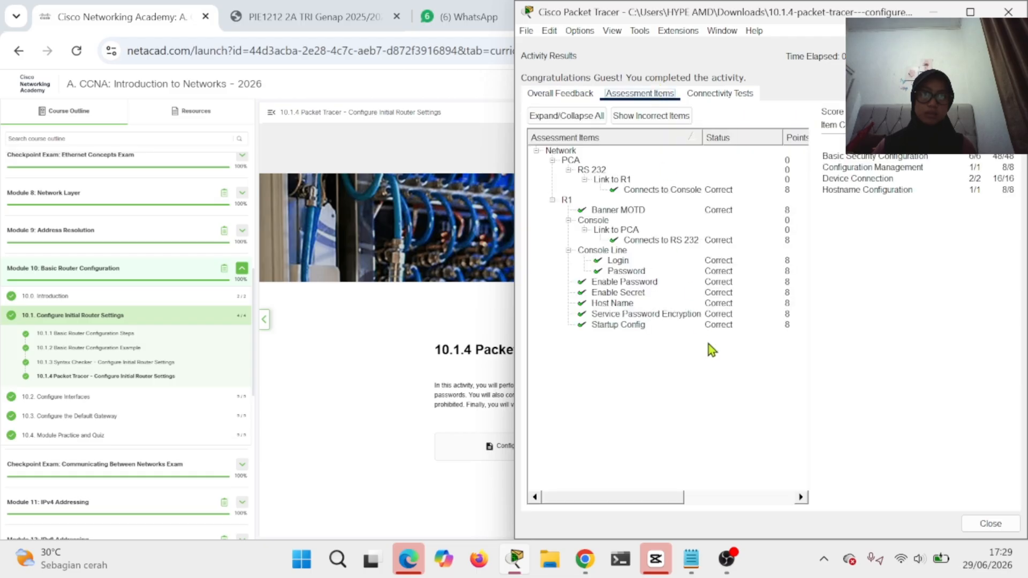
- Close the Activity Results and PT Activity instruction windows, then bring OBS forward
click(1008, 9)
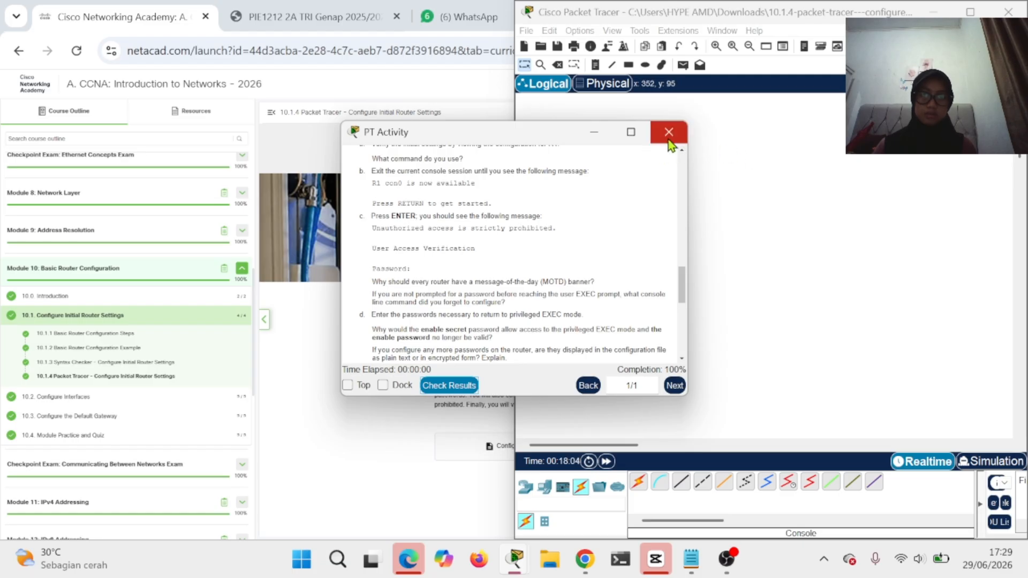
click(669, 140)
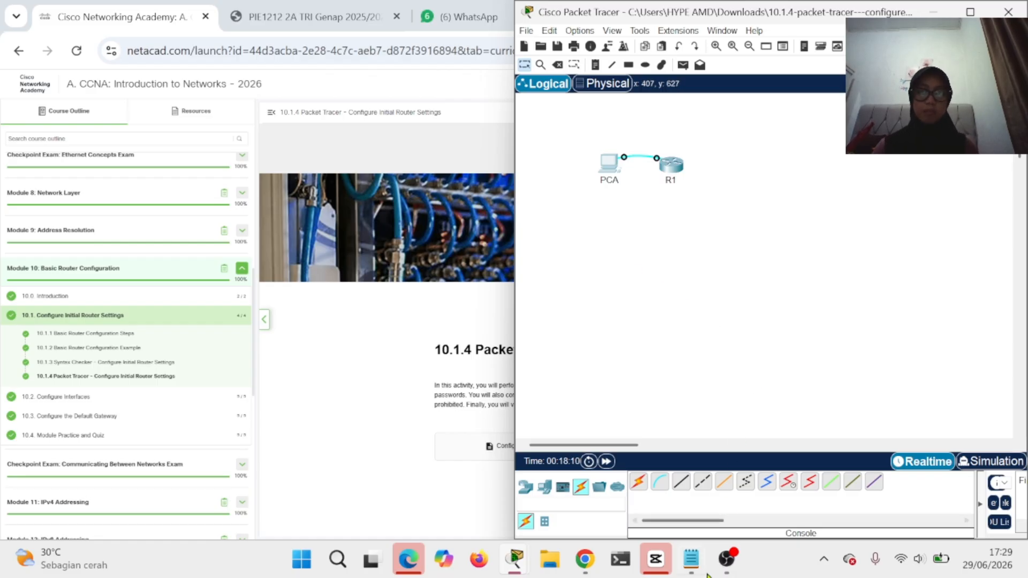
click(726, 575)
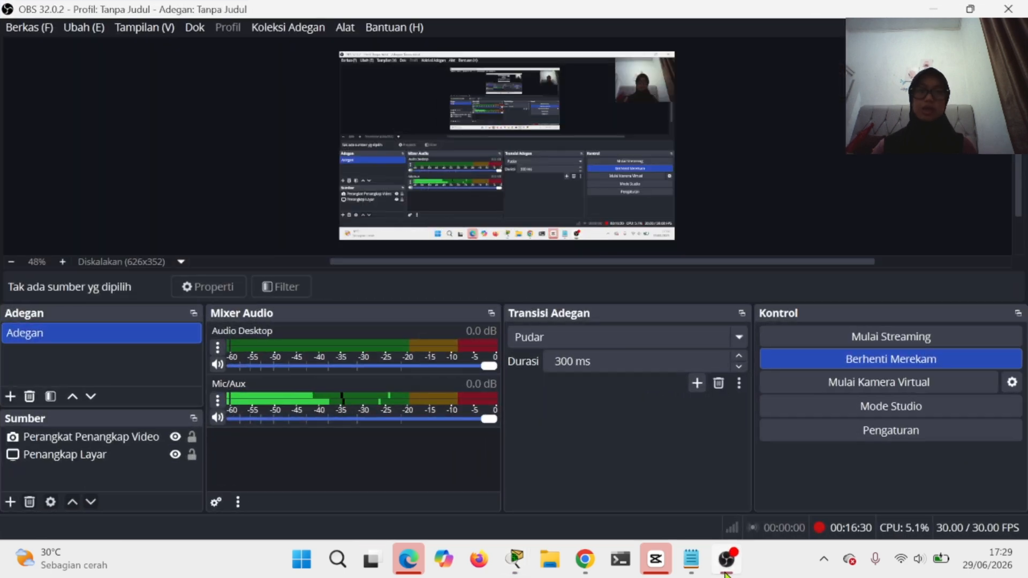